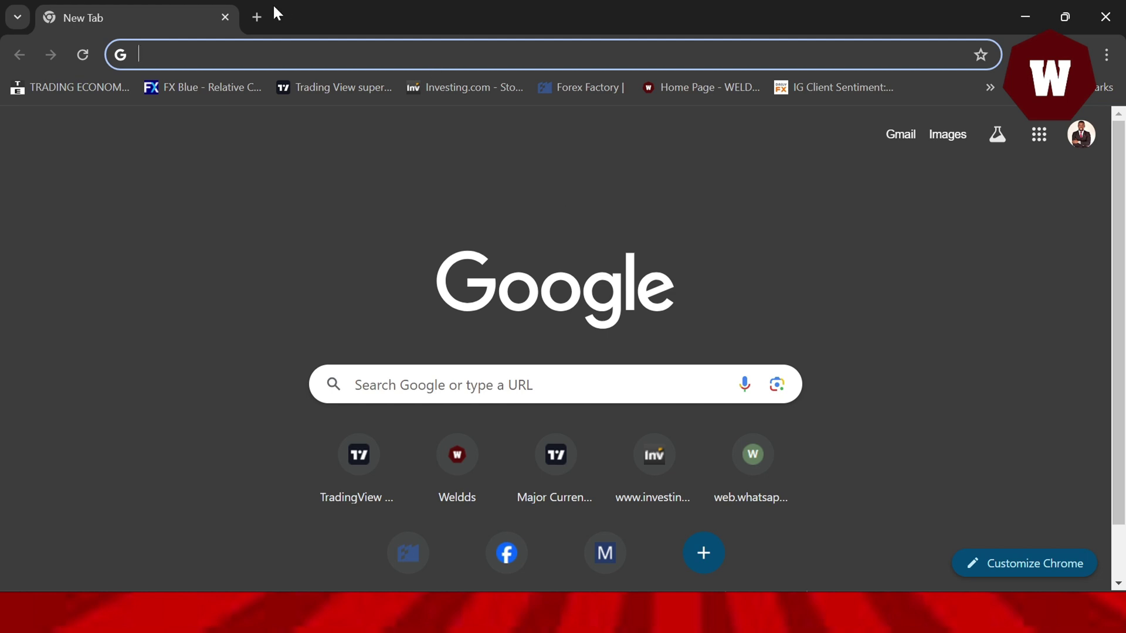
Search Google for dukascopy and open the Dukascopy Bank SA home page.
type("d")
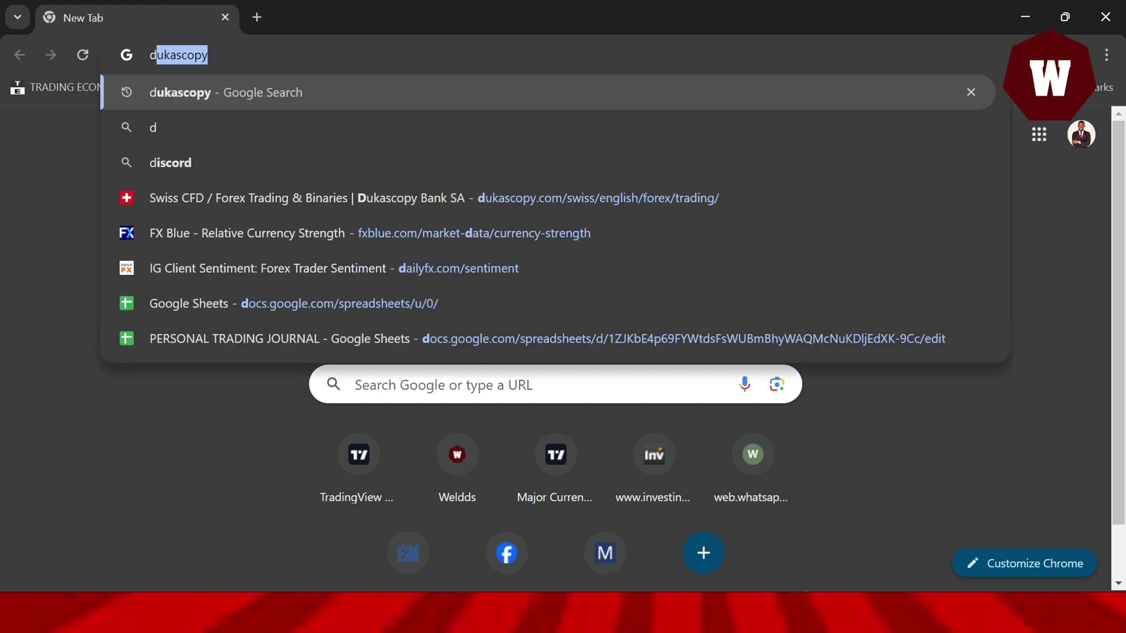
key("Return")
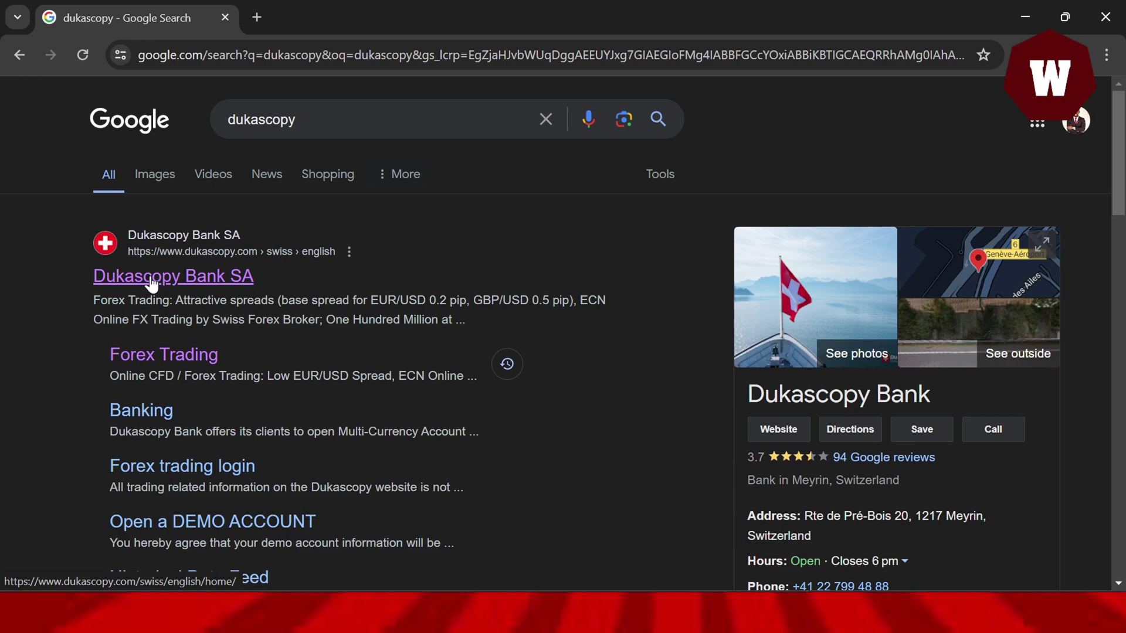
scroll(397, 226, "down", 5)
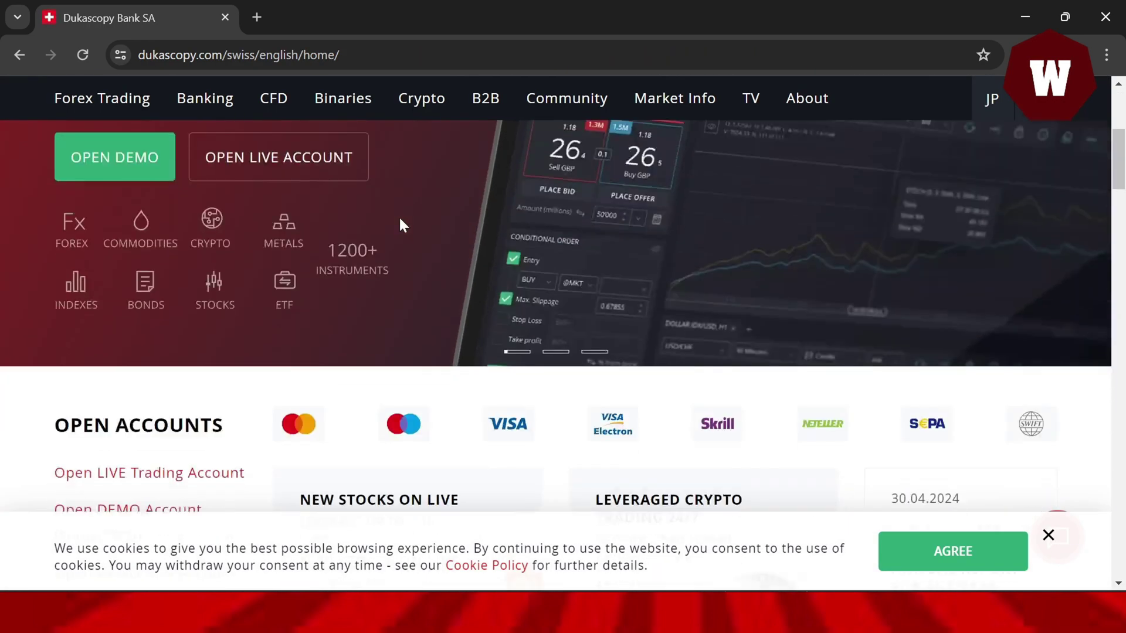
scroll(397, 226, "up", 5)
Open the site's Forex Trading section and go to its Forex/CFD Trading Platforms page.
mouse_move(345, 208)
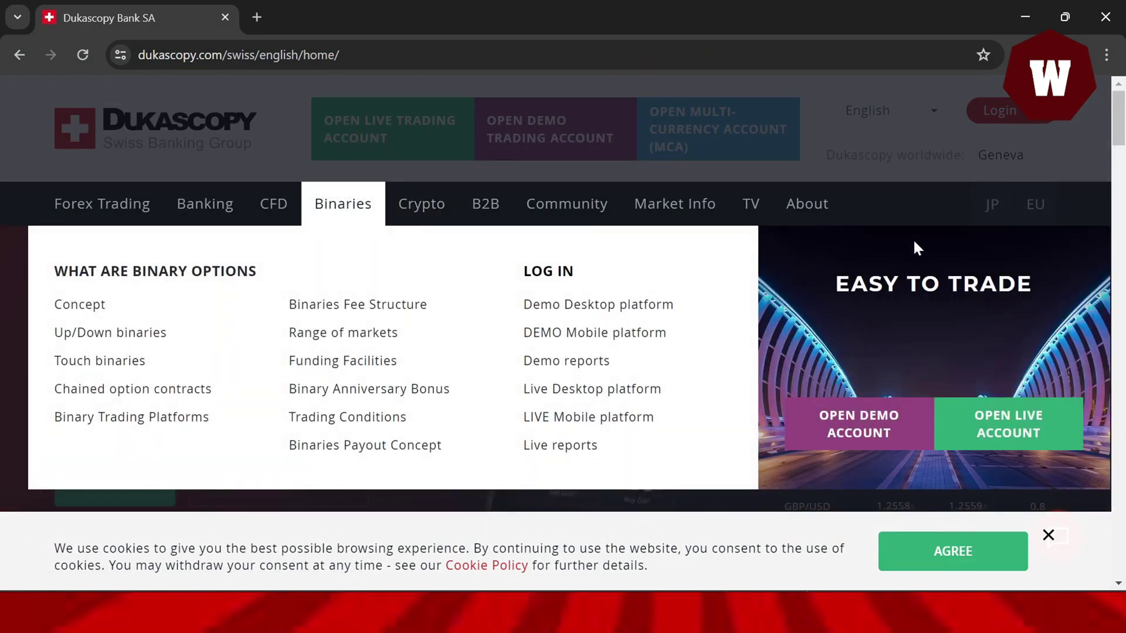
mouse_move(93, 205)
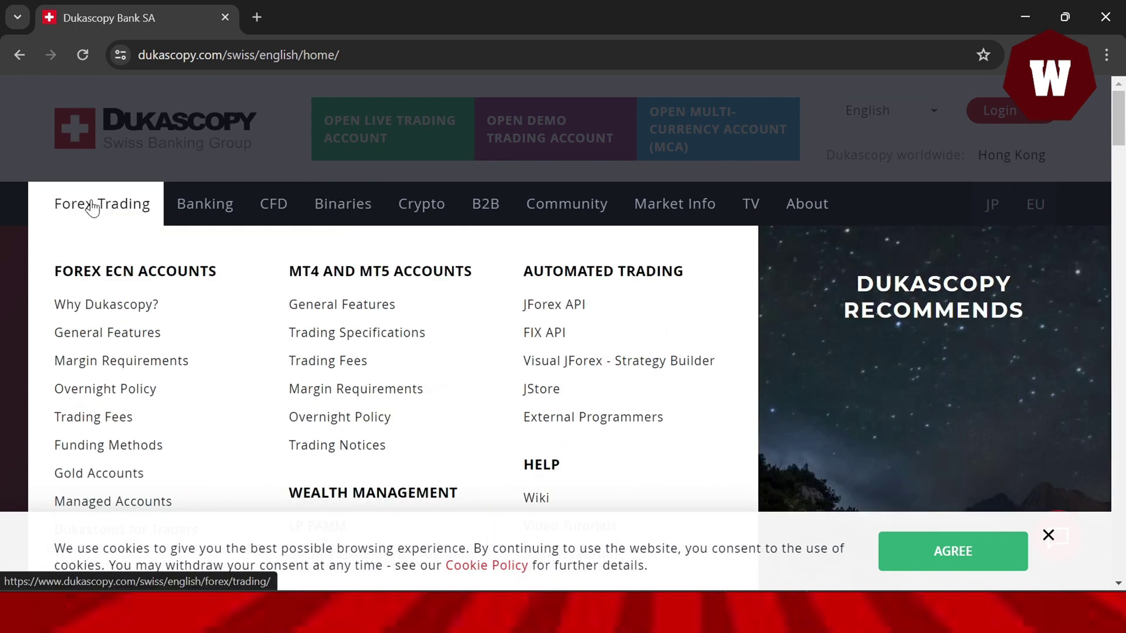
left_click(93, 205)
mouse_move(93, 205)
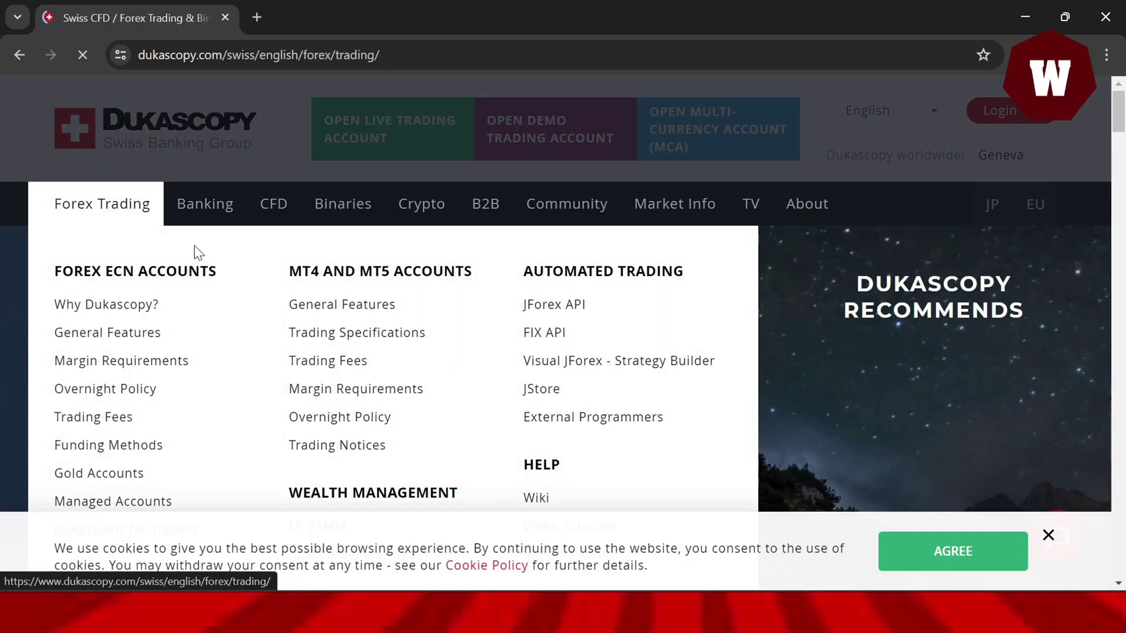
scroll(1062, 275, "down", 2)
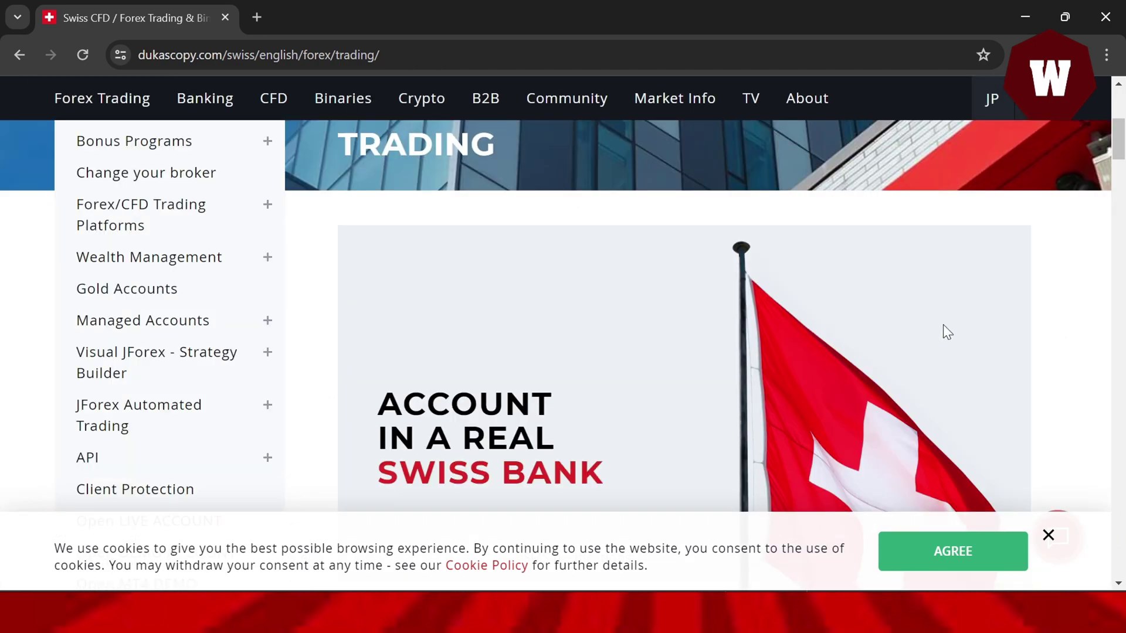
scroll(1108, 304, "down", 2)
scroll(1112, 305, "up", 1)
scroll(115, 297, "up", 3)
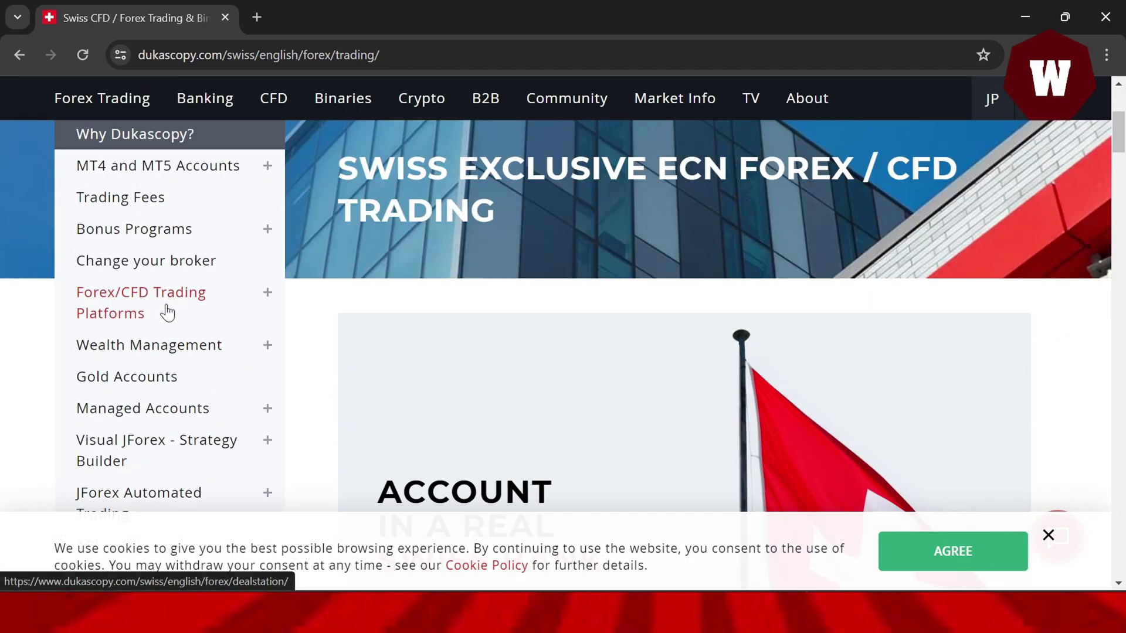
left_click(124, 305)
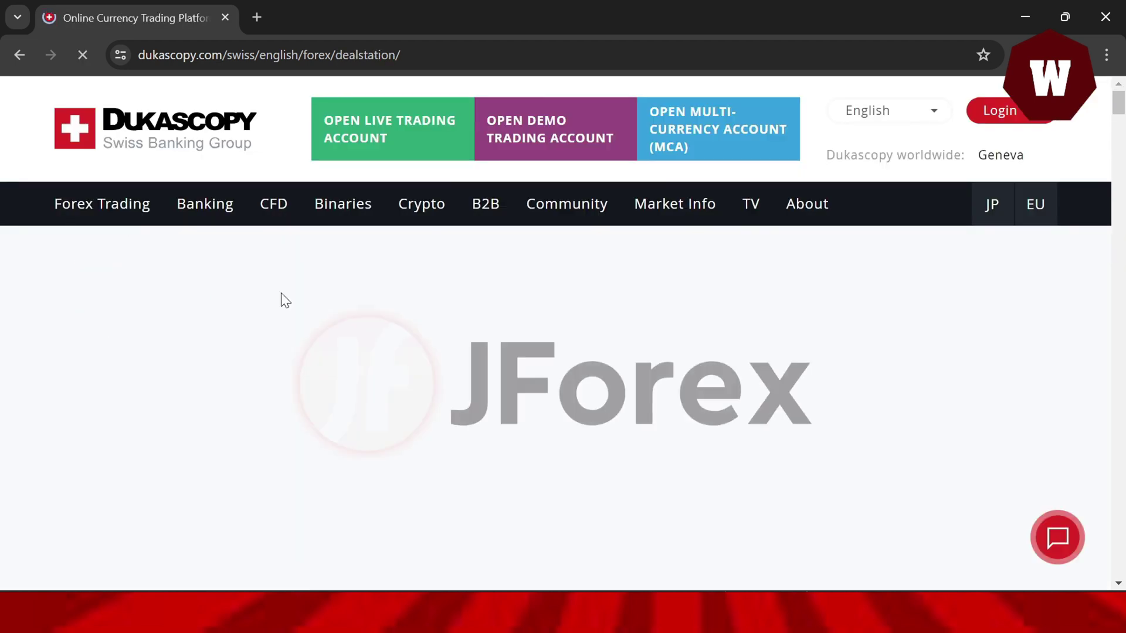
Show the desktop version of JForex with its Windows installer and dismiss the cookie notice.
scroll(1120, 132, "down", 4)
left_click_drag(1120, 129, 1120, 123)
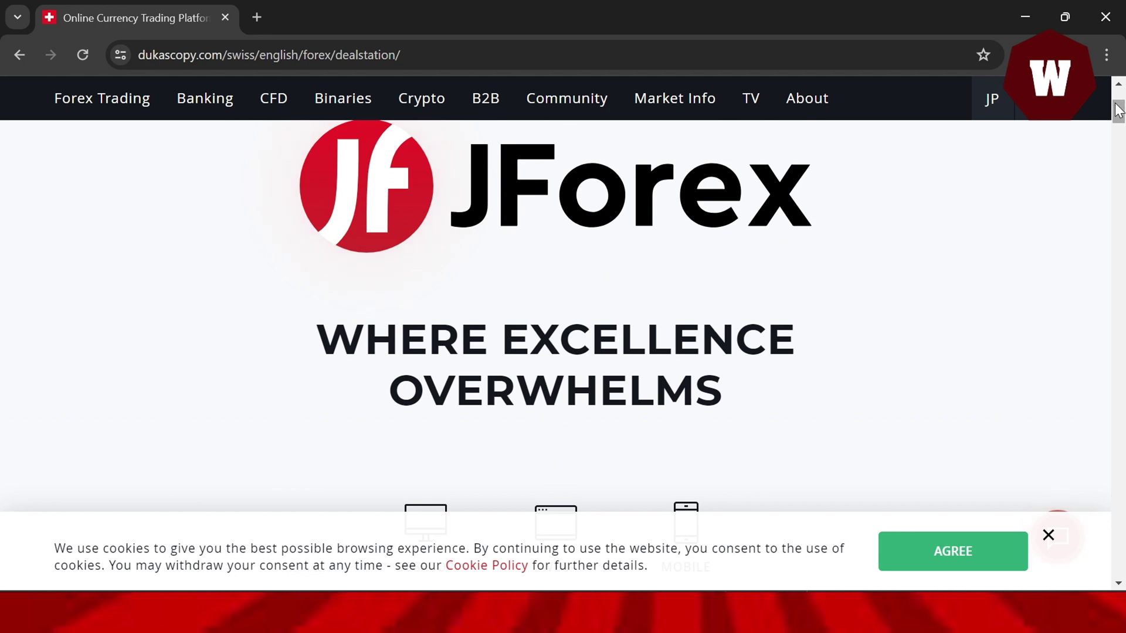
mouse_move(1119, 111)
left_mouse_down()
mouse_move(1119, 129)
mouse_move(1119, 119)
left_mouse_up()
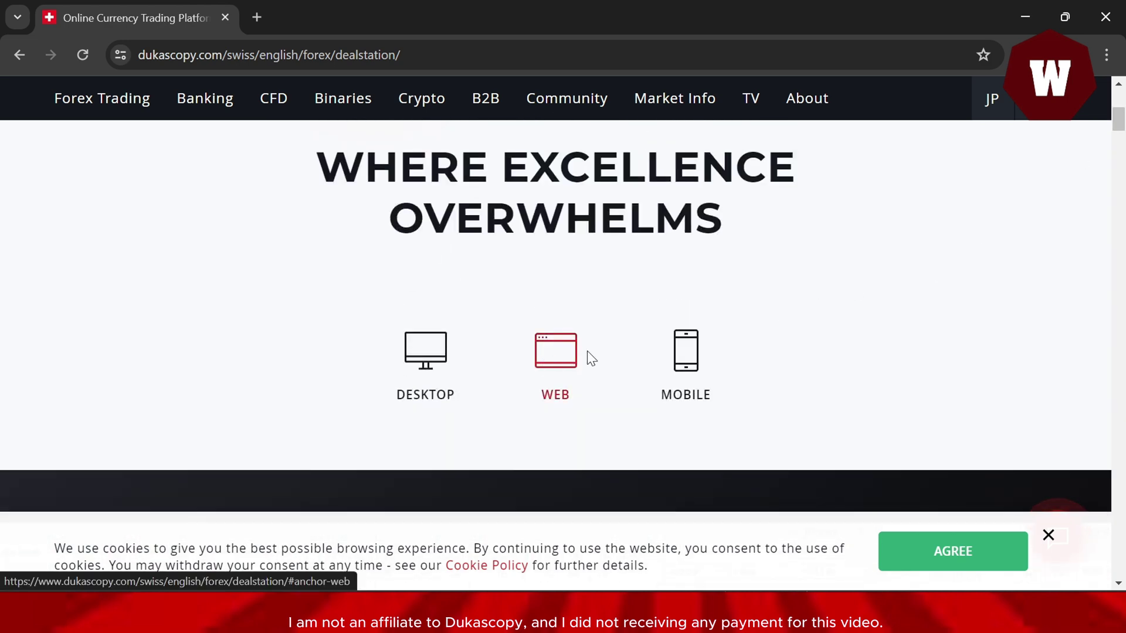
left_click(425, 364)
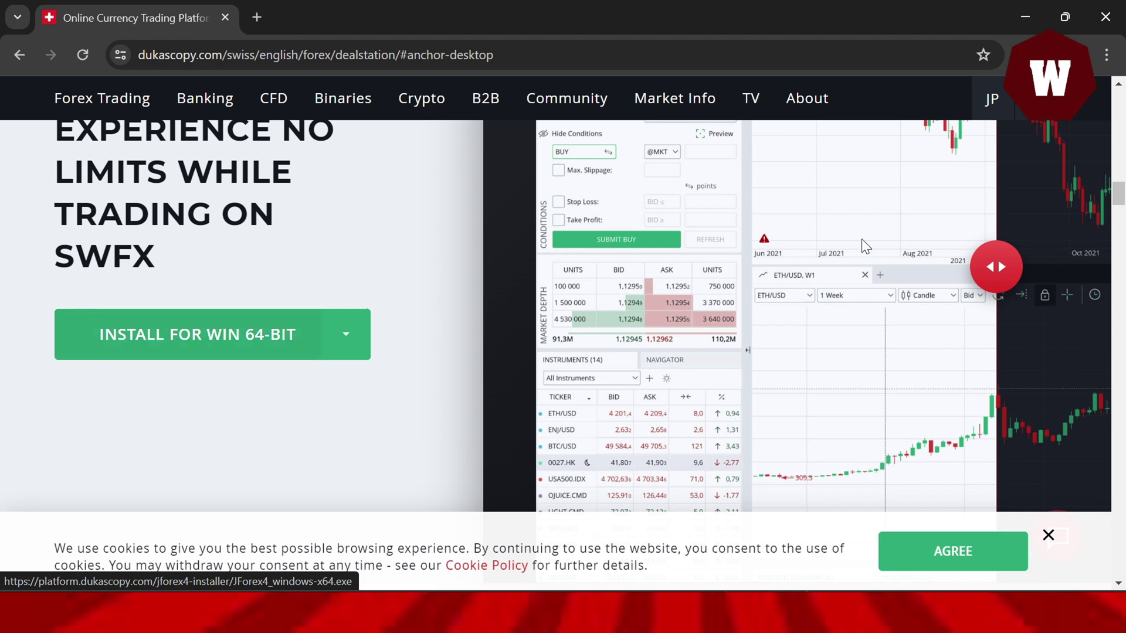
left_click(1053, 536)
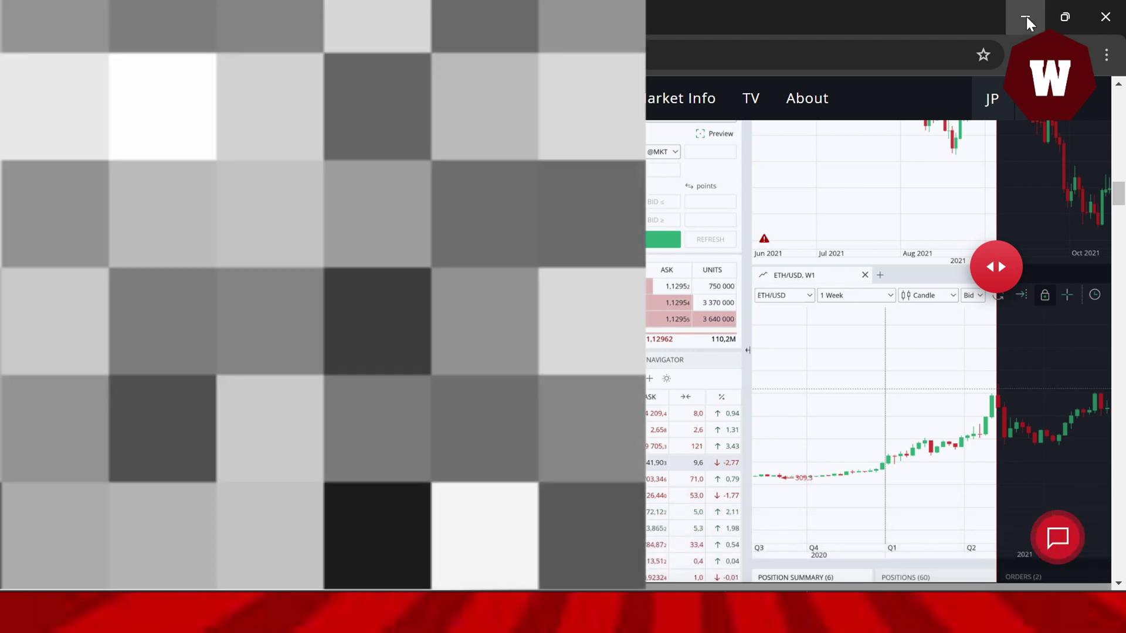
Minimize the browser, launch JForex4 Platform from the desktop and view its demo account registration form.
left_click(1027, 22)
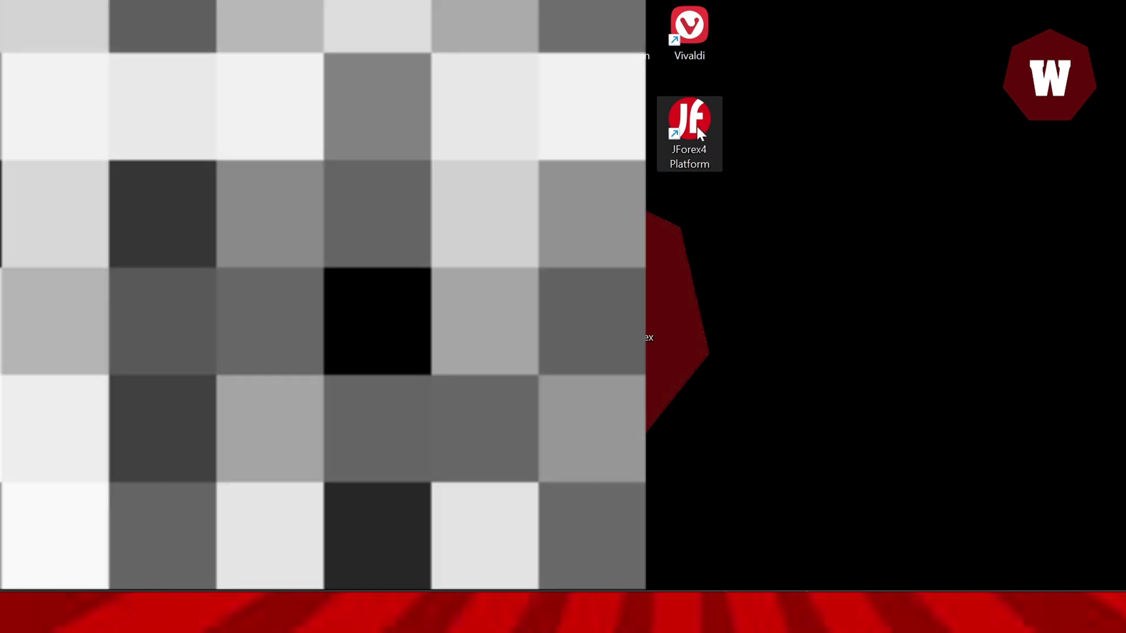
double_click(697, 127)
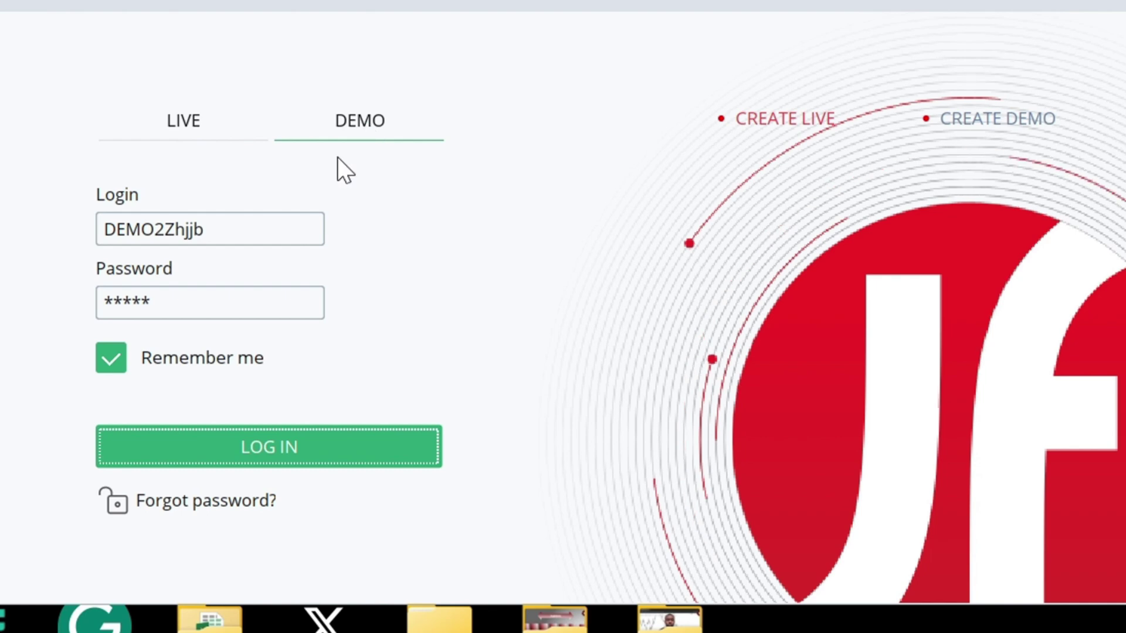
left_click(999, 121)
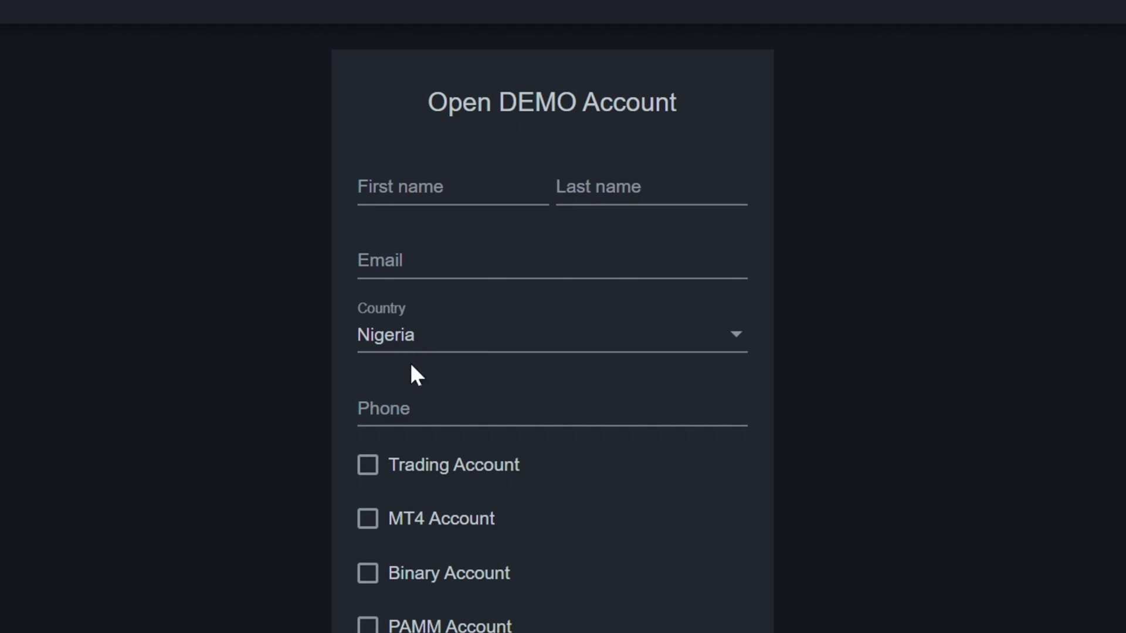
scroll(413, 363, "down", 1)
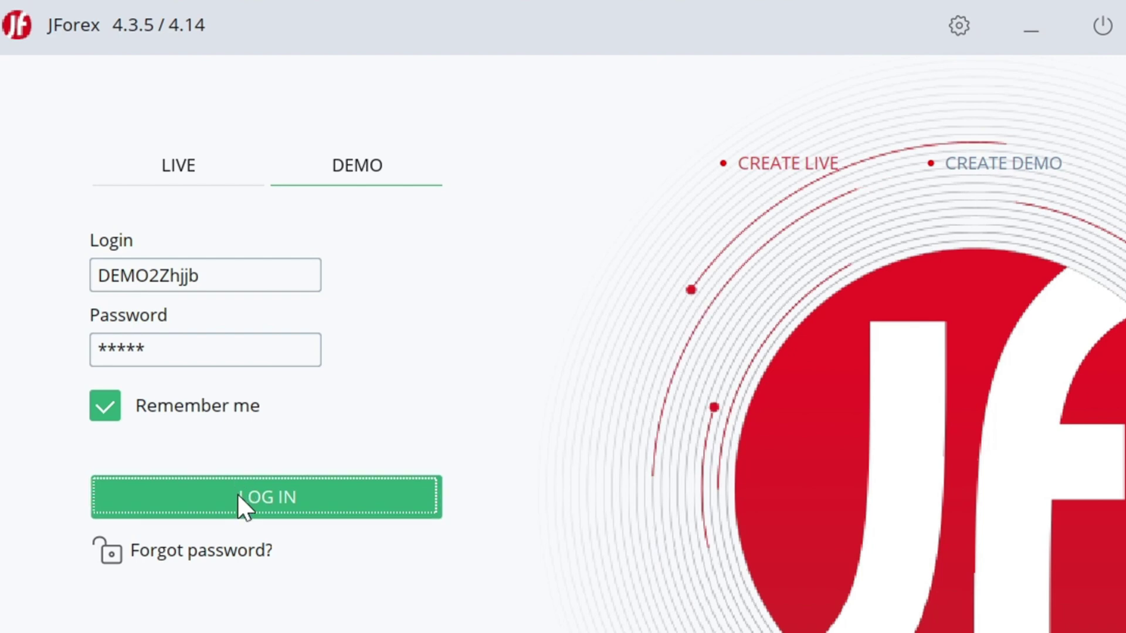
Log in to the JForex demo account with the saved credentials and move the replay controls to the upper part of the chart.
left_click(237, 494)
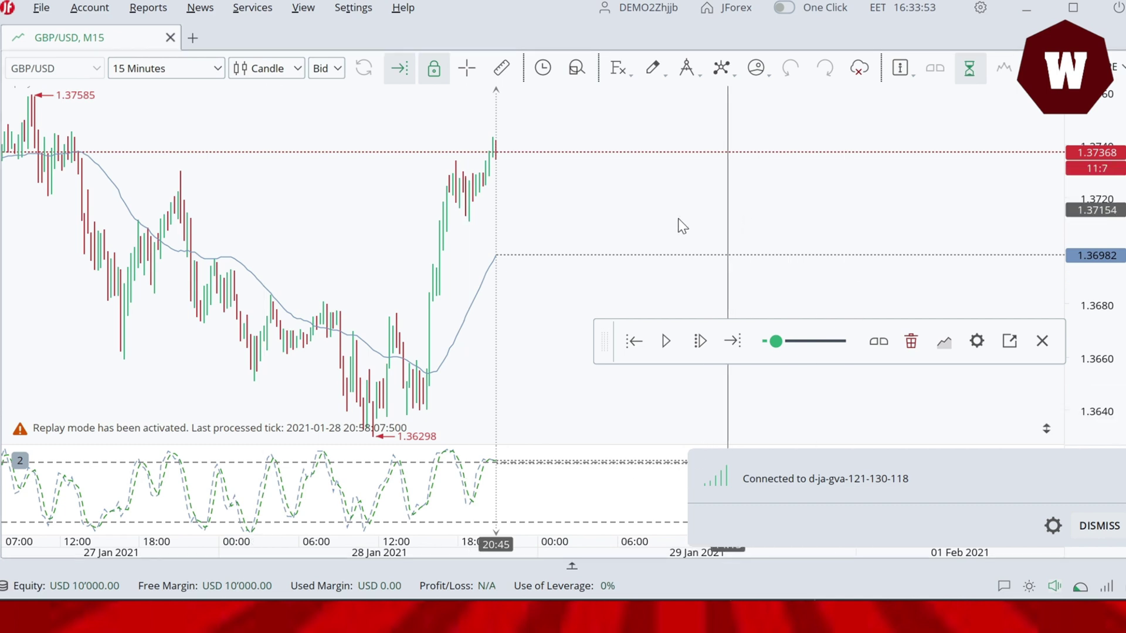
left_click_drag(605, 347, 608, 126)
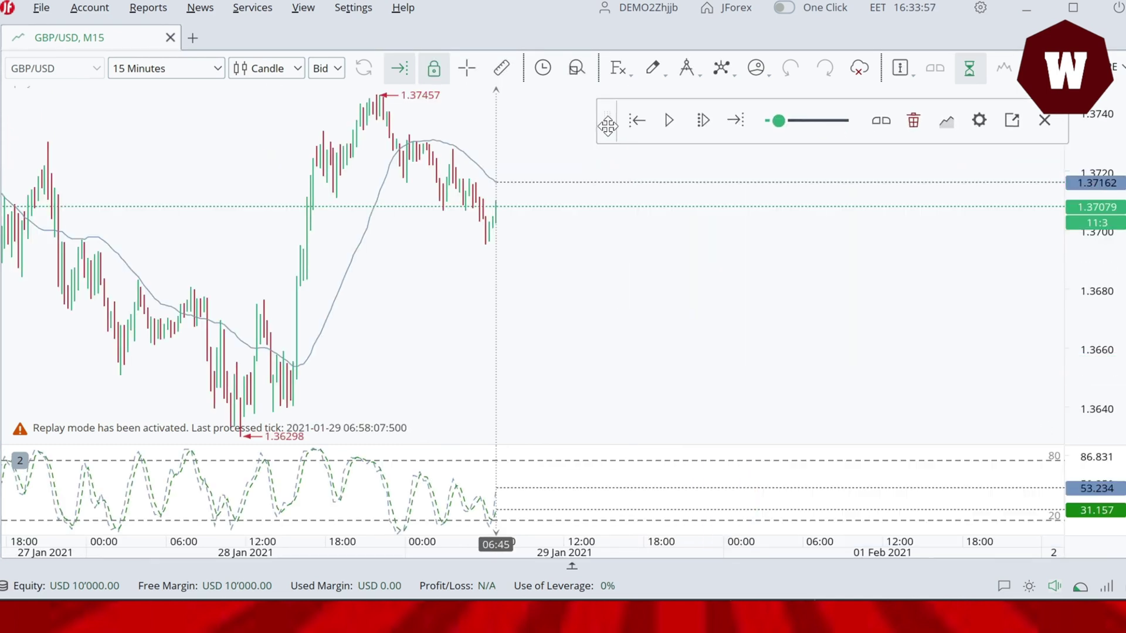
Remove all indicators from the oscillator pane and the SMA from the GBP/USD chart.
right_click(364, 489)
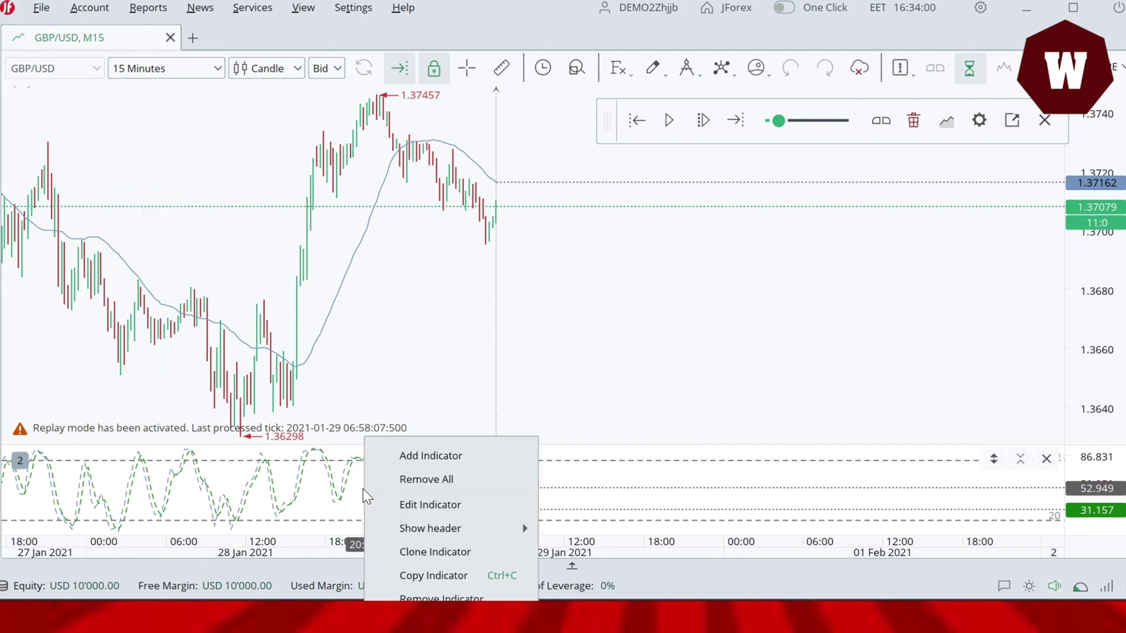
left_click(437, 479)
left_click(3, 299)
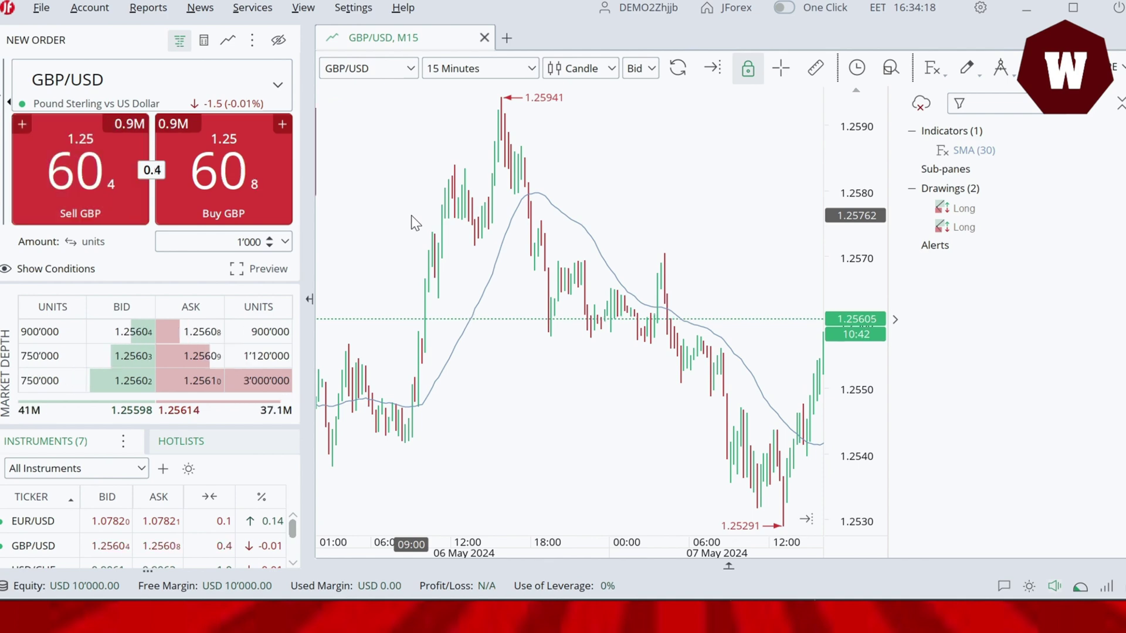
right_click(499, 263)
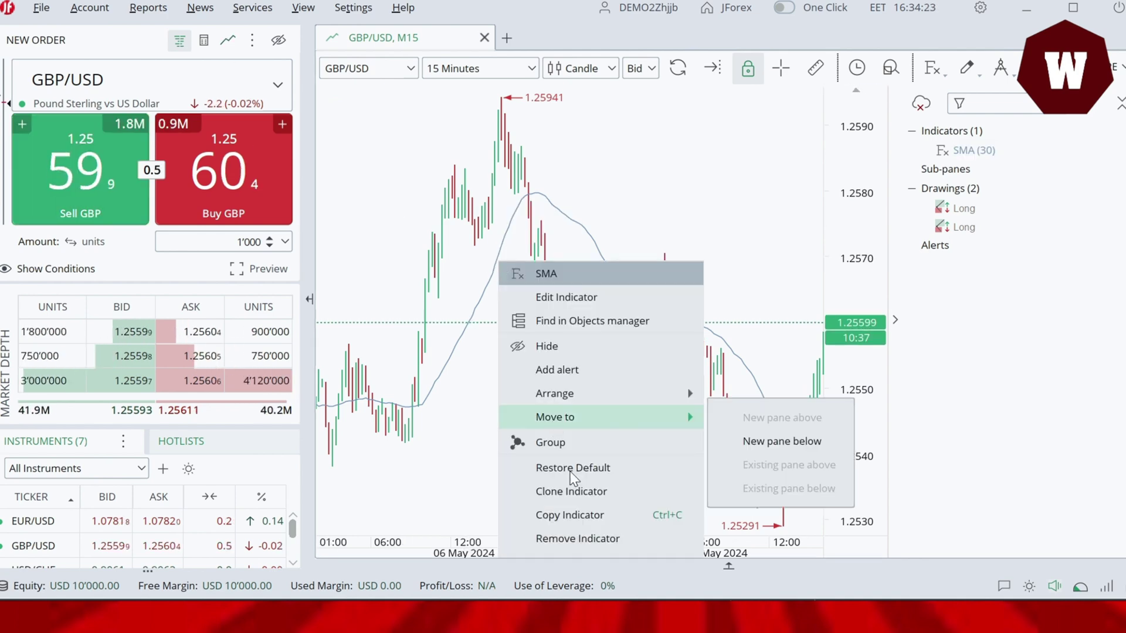
left_click(583, 533)
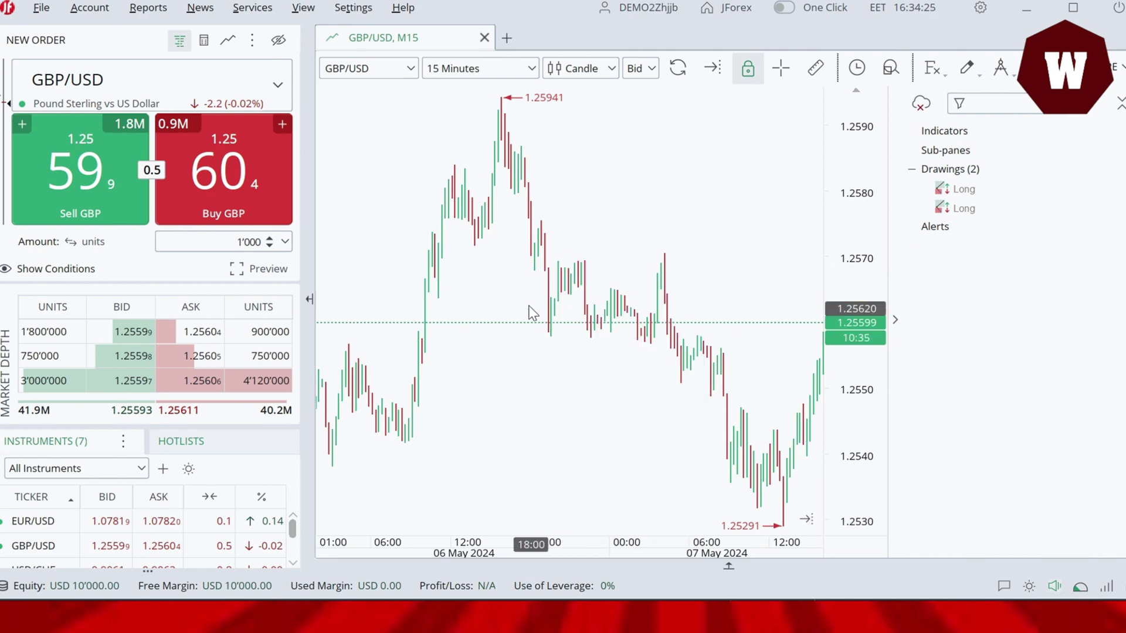
Collapse the order entry side area and the objects manager, and enlarge the GBP/USD candles.
left_click(309, 301)
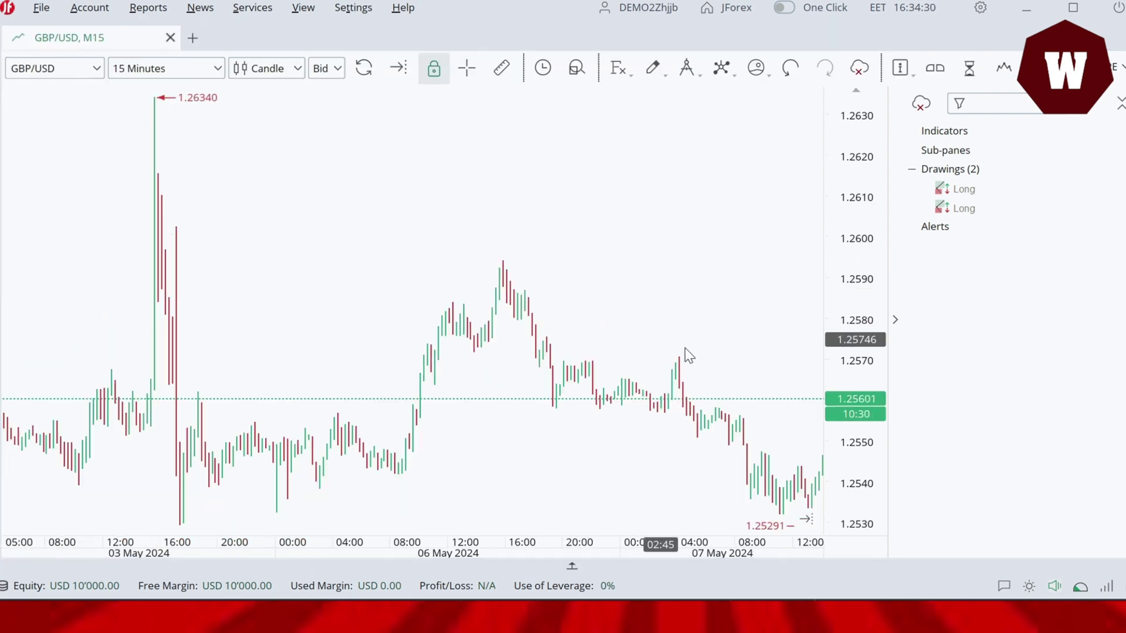
left_click(896, 321)
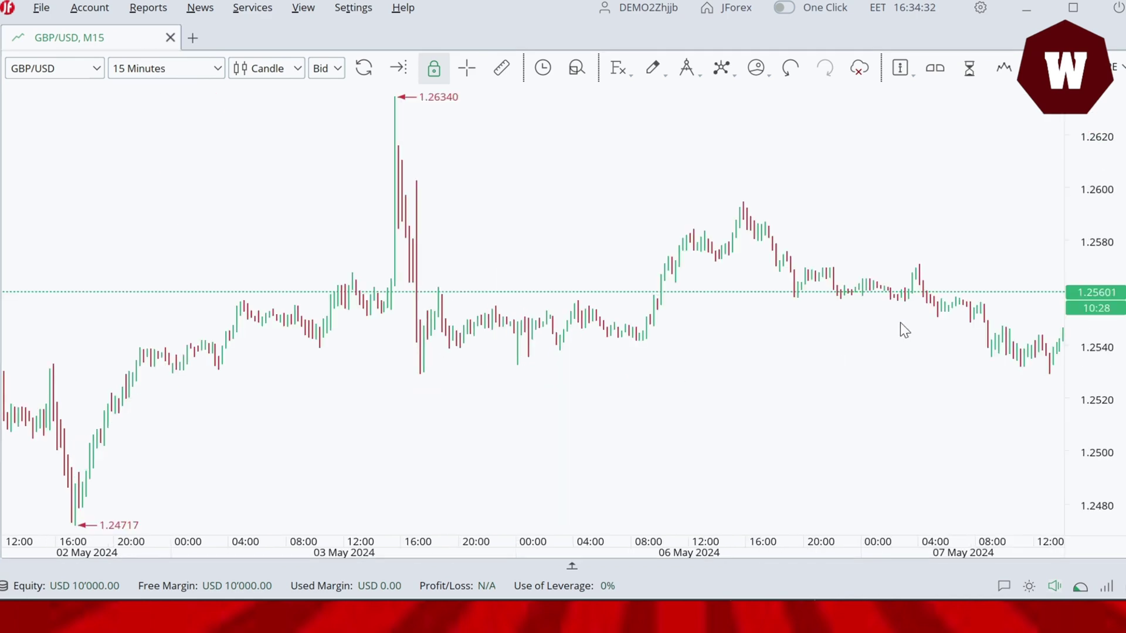
scroll(606, 282, "up", 3)
scroll(610, 325, "up", 1)
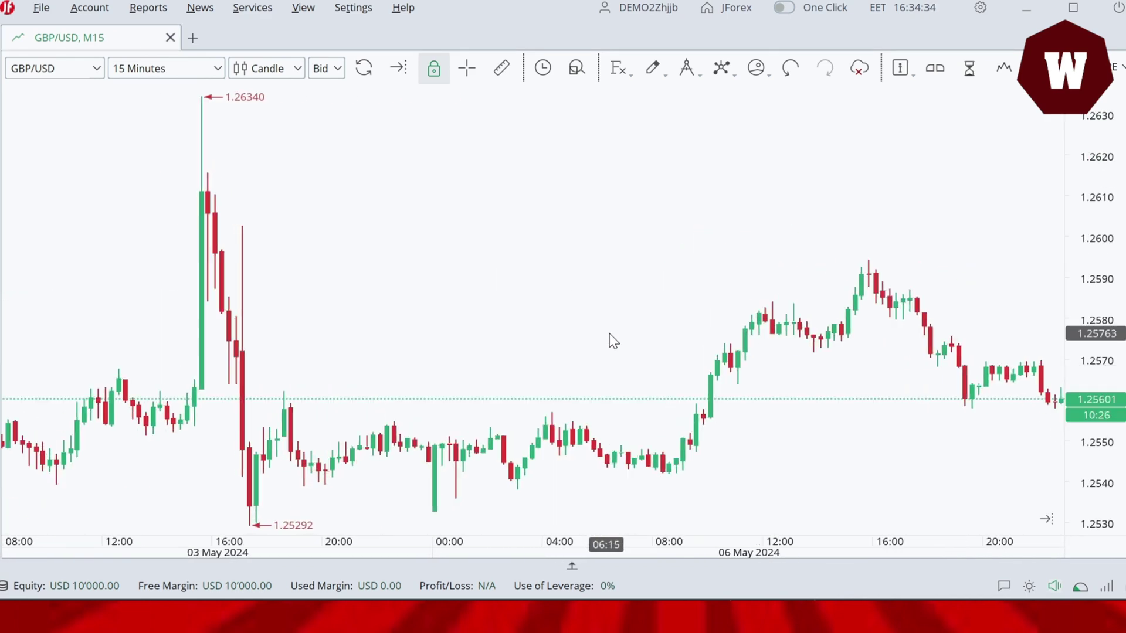
left_click_drag(624, 211, 613, 175)
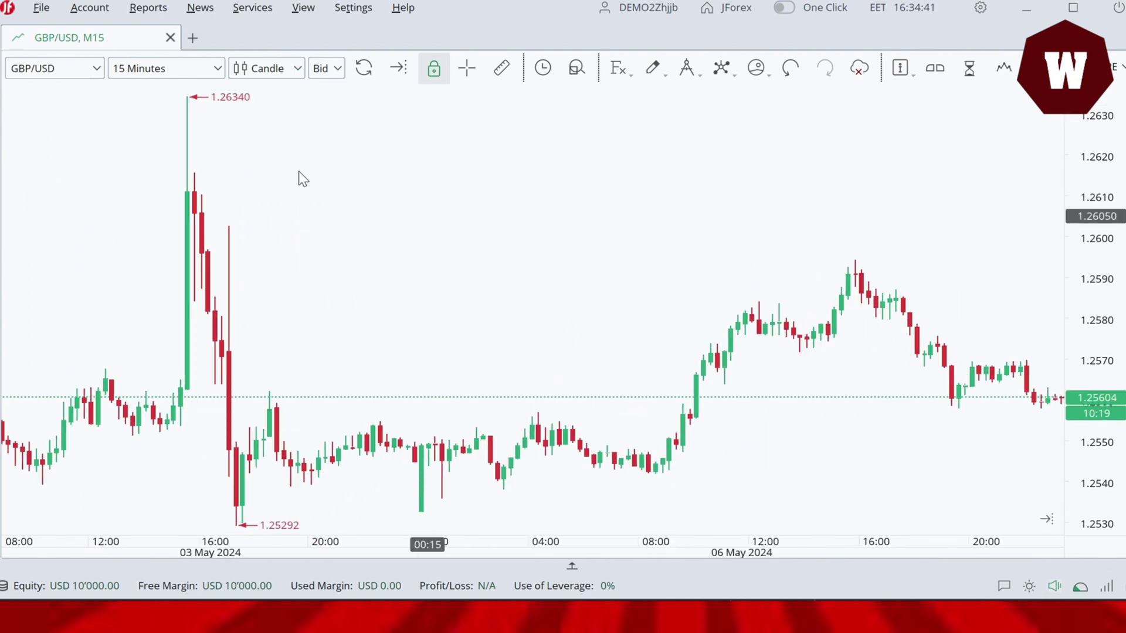
Look through the chart's available instruments, time periods and candle display types.
left_click(90, 72)
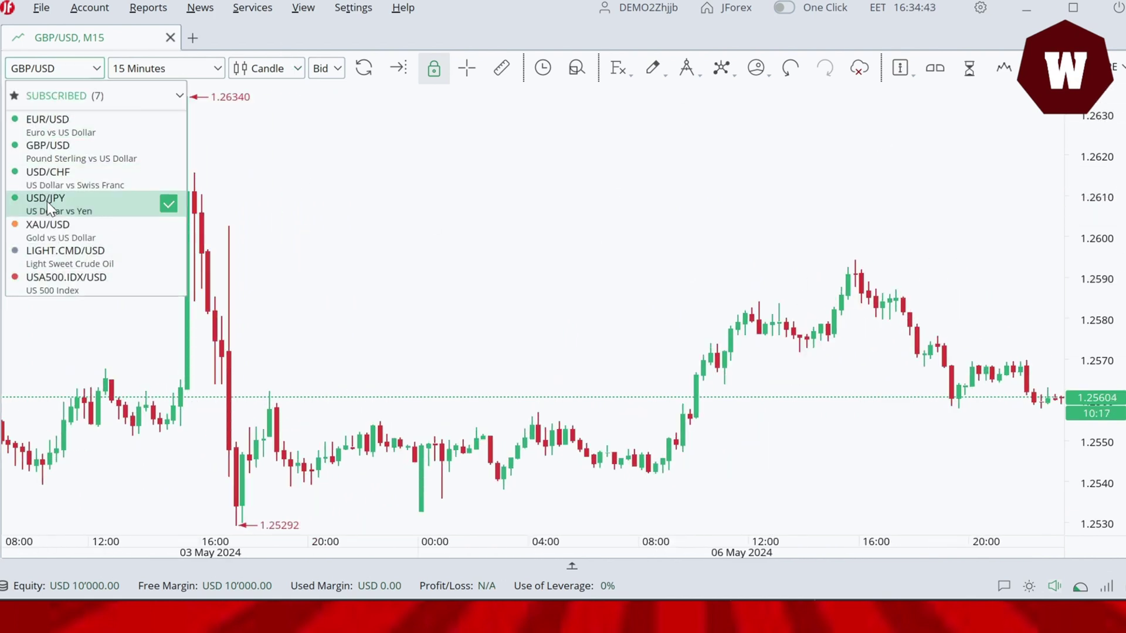
left_click(182, 70)
left_click(181, 71)
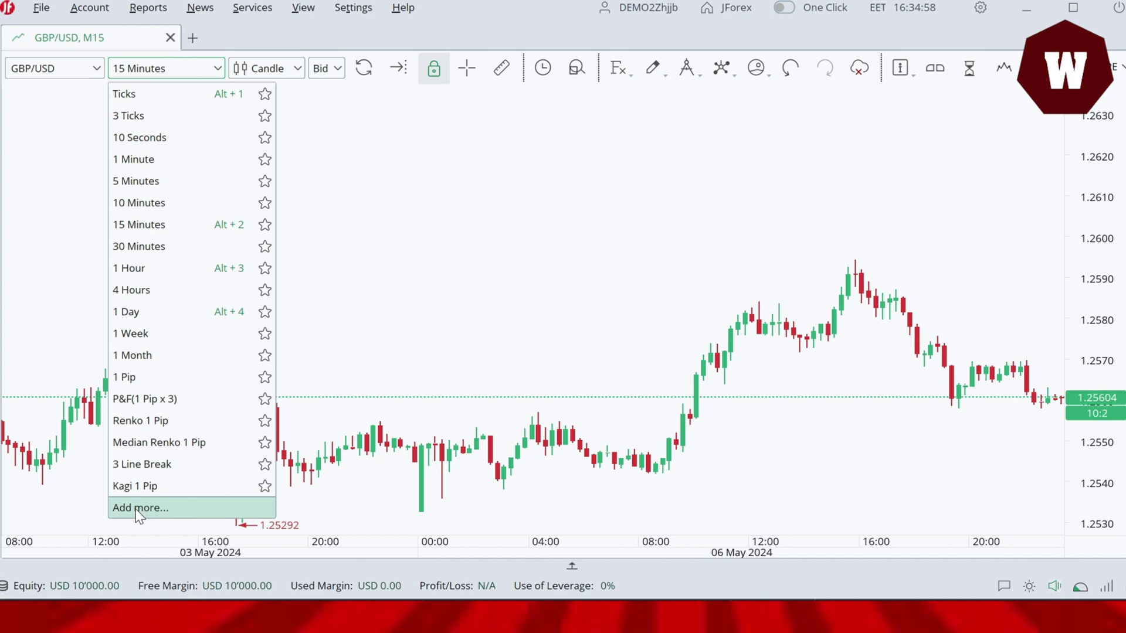
left_click(347, 231)
left_click(303, 74)
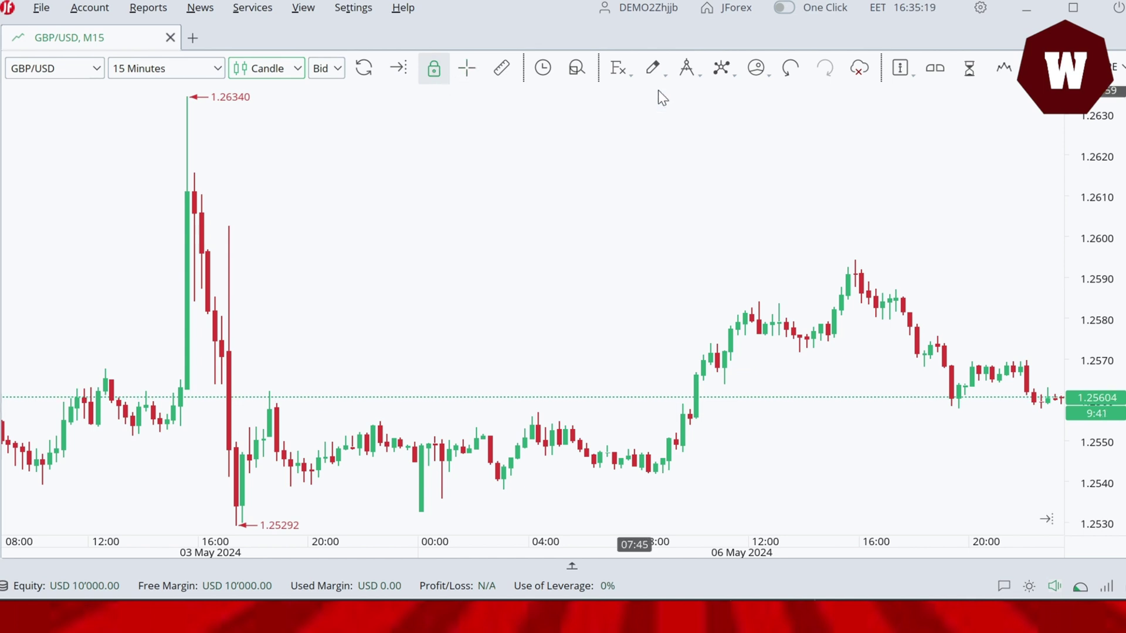
Measure the GBP/USD decline from the 6 May 15:30 peak to the 7 May 05:30 candle, and clear the measurement.
left_click(504, 73)
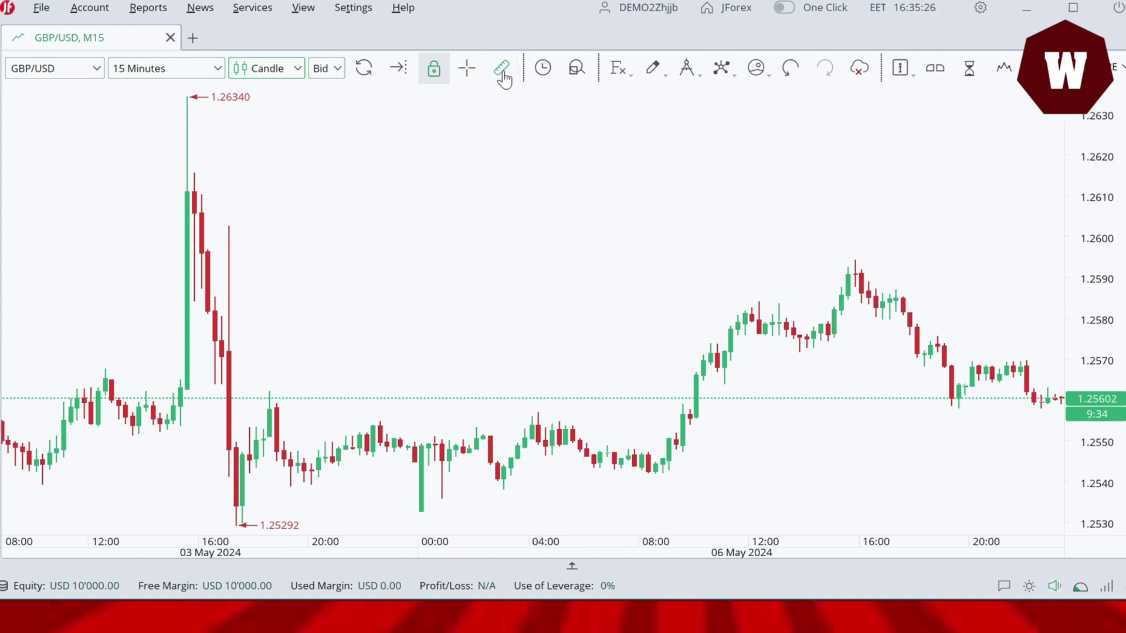
left_click(872, 309)
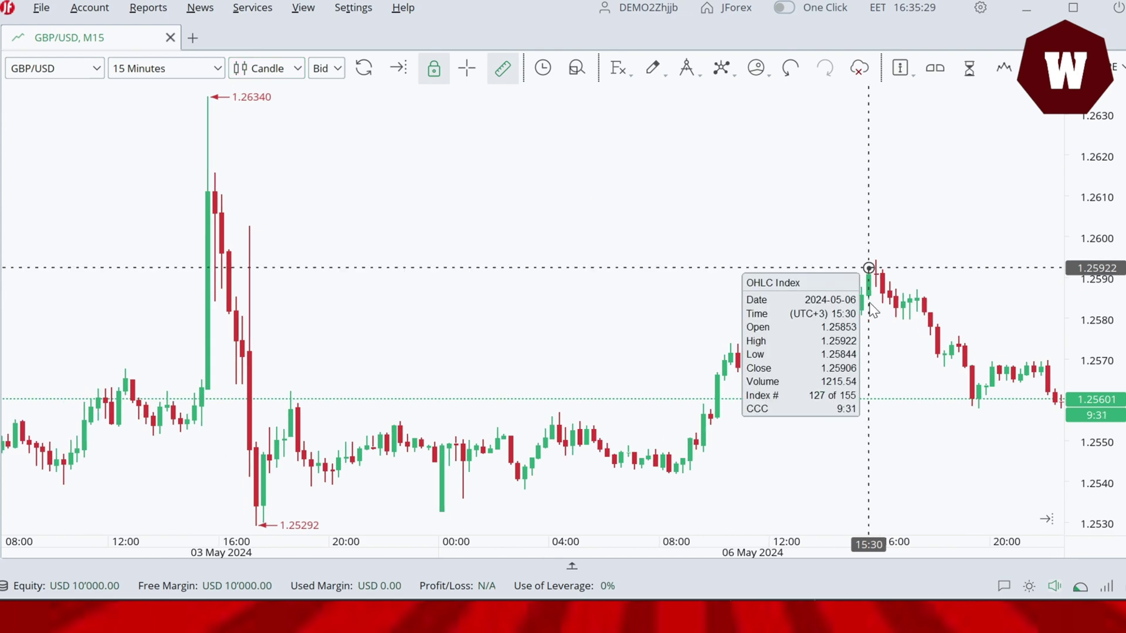
left_click_drag(872, 281, 522, 352)
left_click(401, 73)
left_click(501, 69)
mouse_move(510, 122)
left_mouse_down()
mouse_move(854, 421)
mouse_move(938, 396)
mouse_move(953, 375)
mouse_move(883, 396)
mouse_move(896, 402)
left_mouse_up()
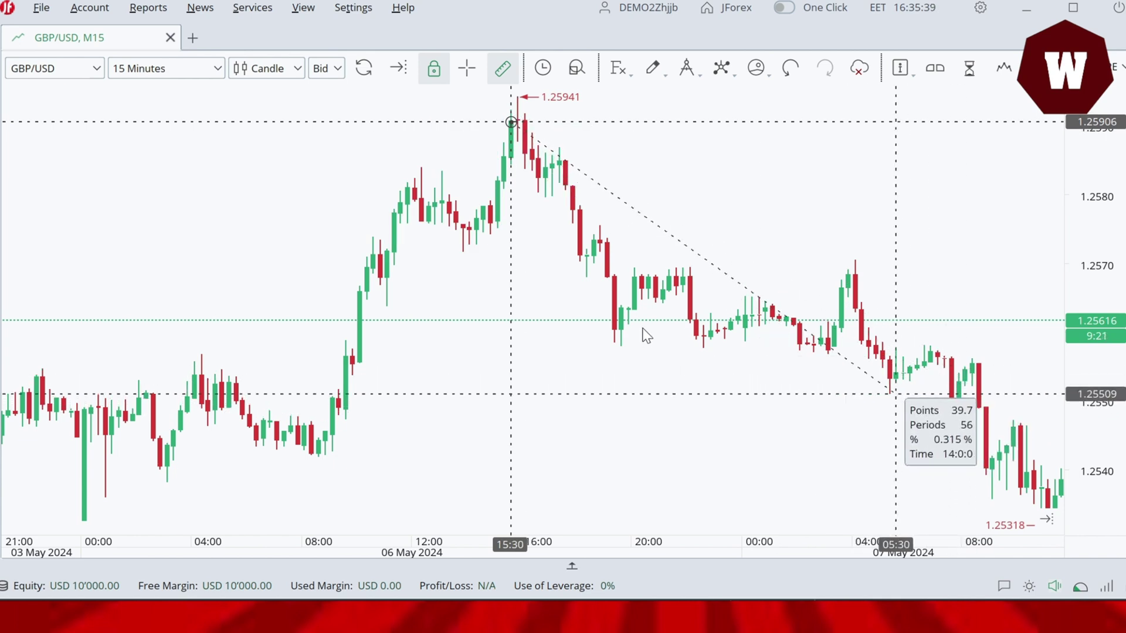
left_click(667, 165)
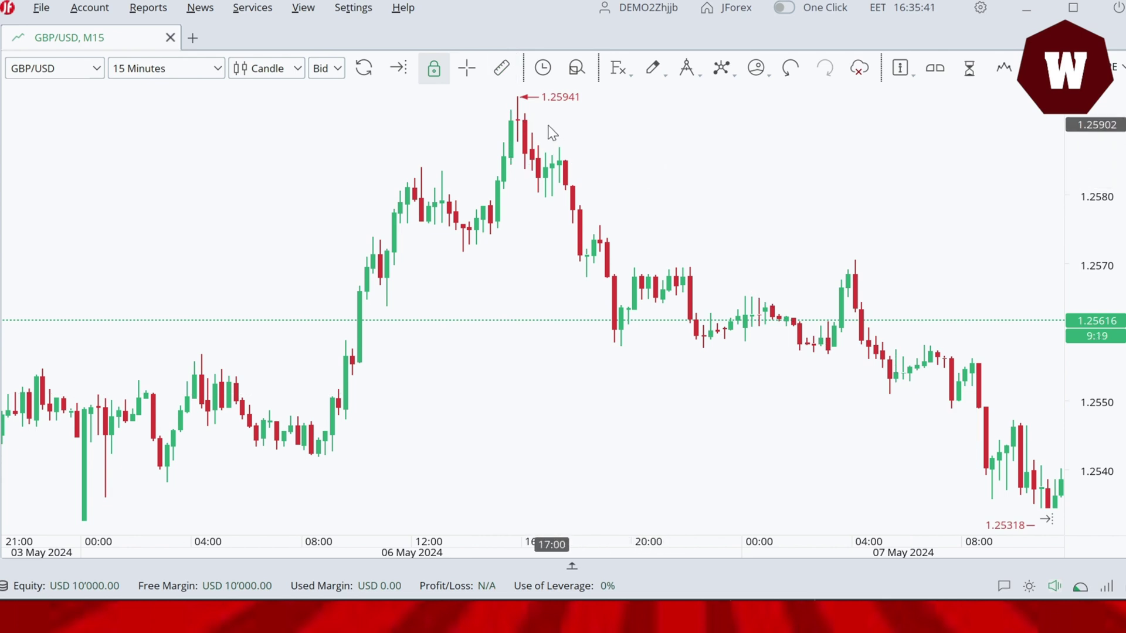
Magnify the 7 May decline on the GBP/USD chart with the area zoom, and return to the wider view of the latest candles.
left_click(573, 78)
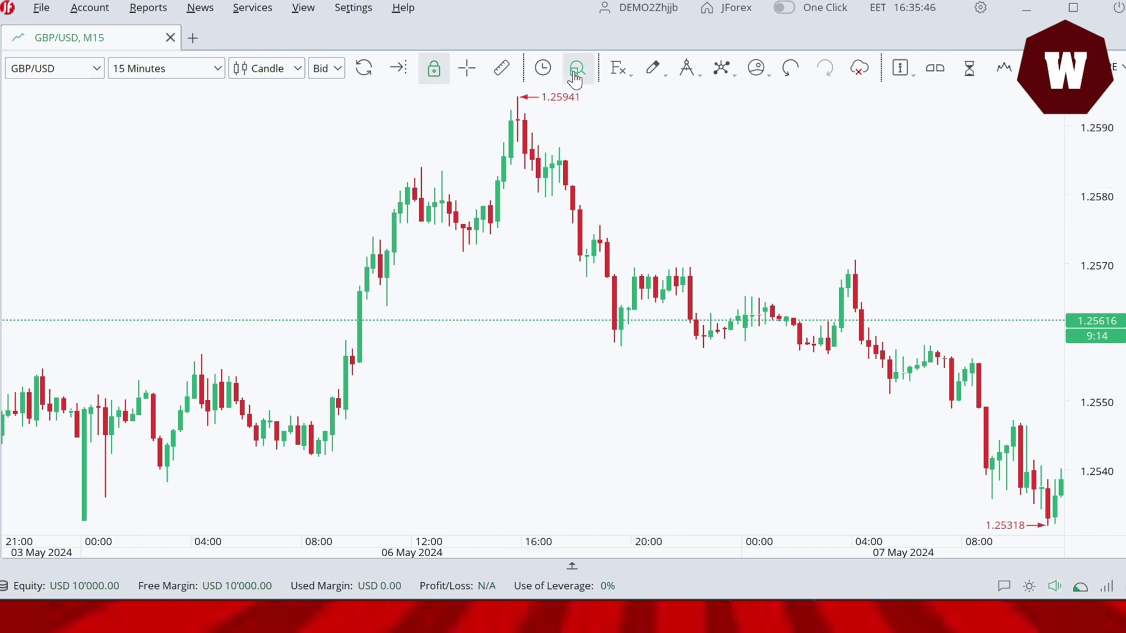
left_click_drag(886, 306, 1061, 521)
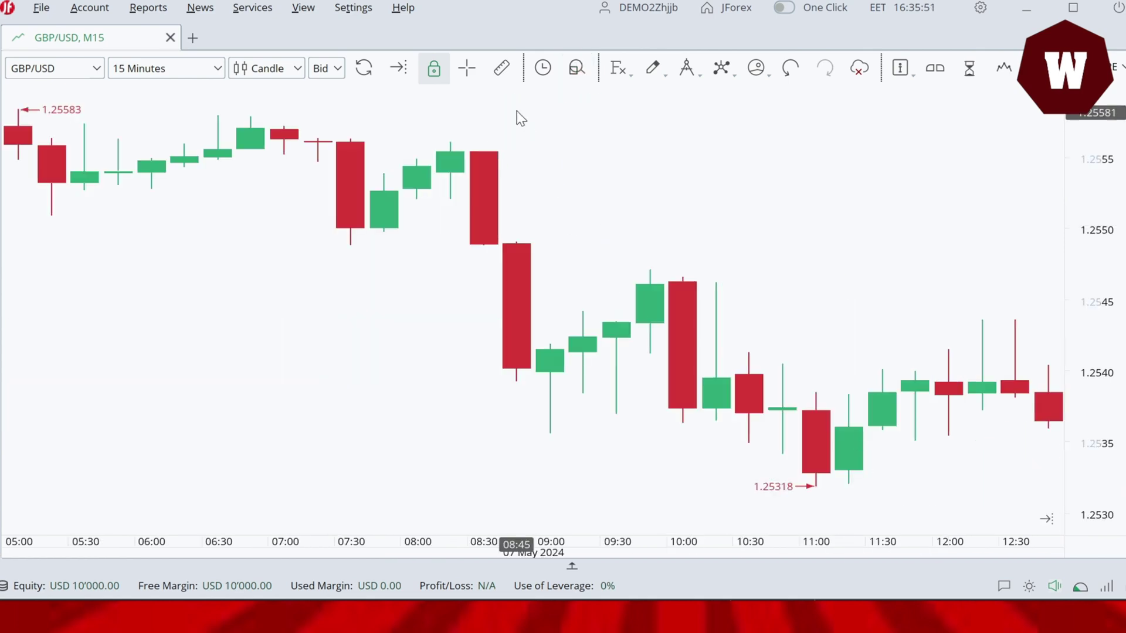
left_click(541, 69)
scroll(790, 258, "up", 4)
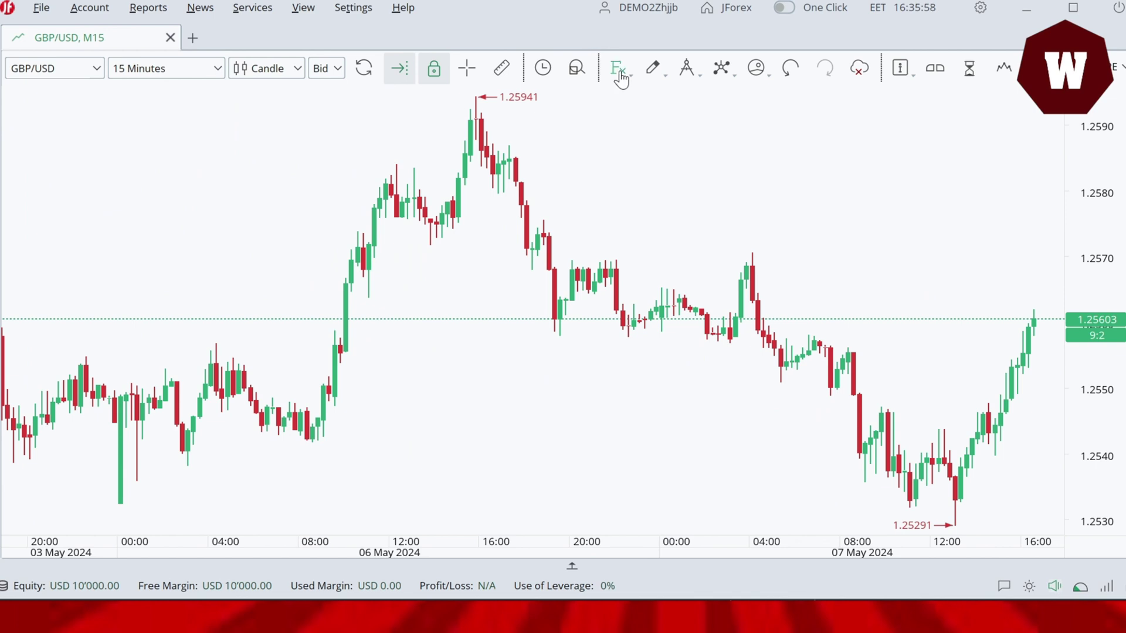
Open the indicator library for the GBP/USD chart and look through its indicator groups.
left_click(619, 70)
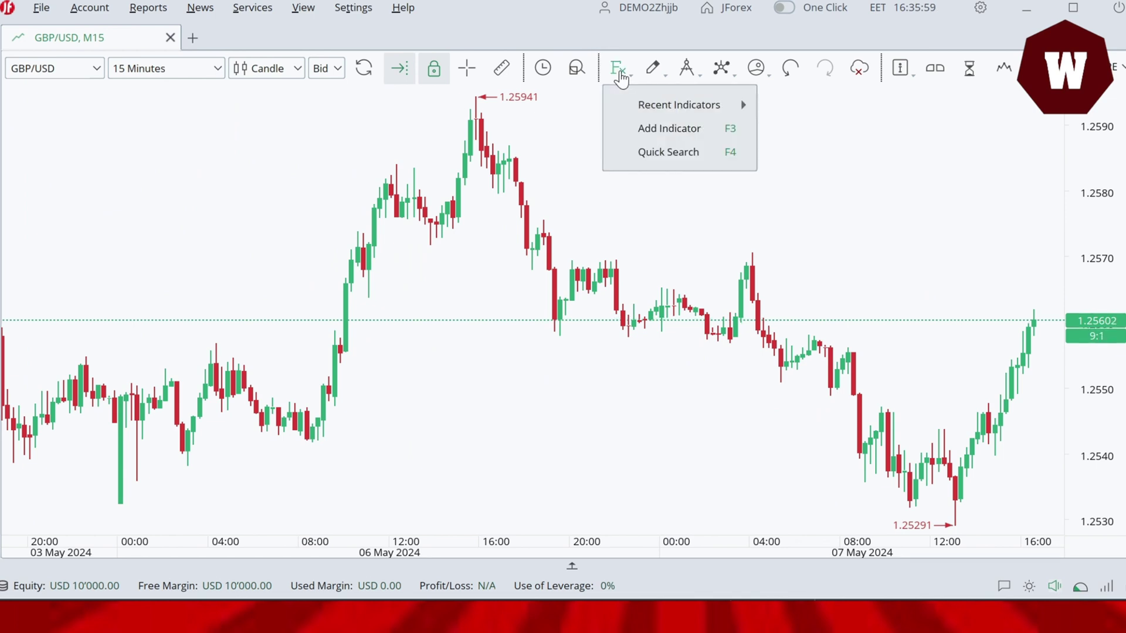
left_click(673, 136)
left_click_drag(380, 124, 394, 231)
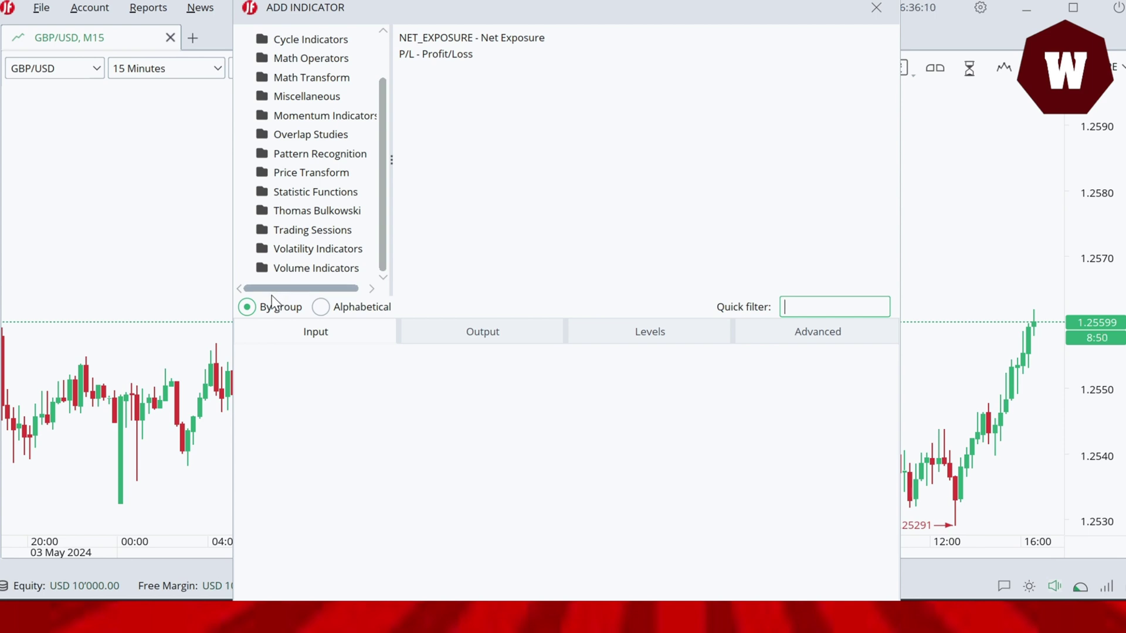
scroll(281, 55, "up", 3)
scroll(299, 71, "down", 2)
scroll(290, 245, "down", 1)
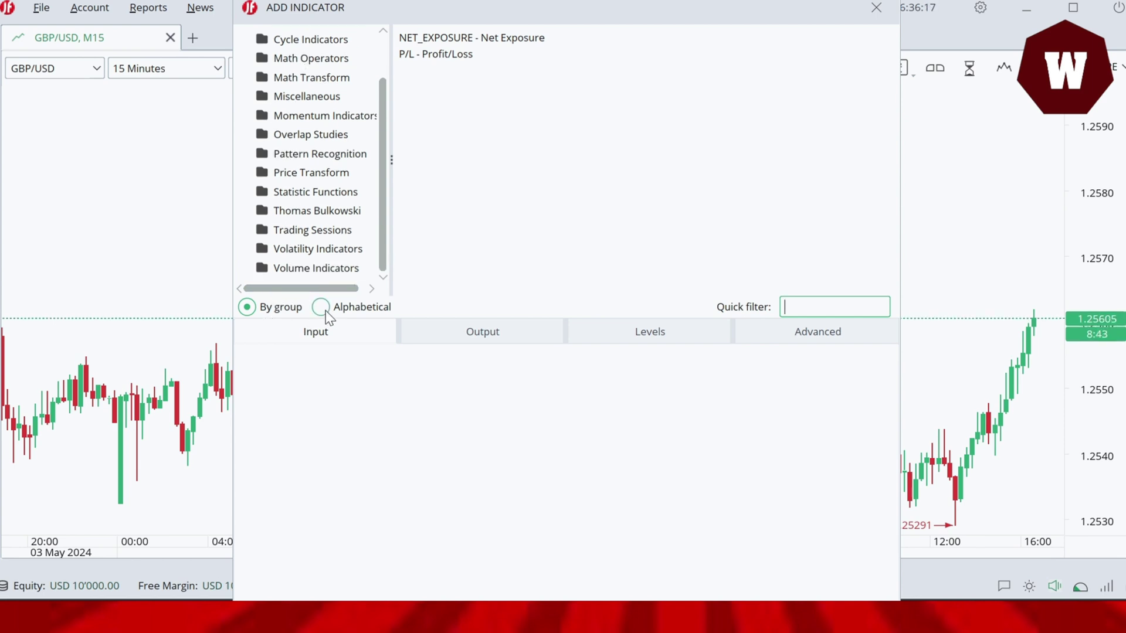
List the indicators alphabetically and select MACD - Moving Average Convergence/Divergence.
left_click(321, 308)
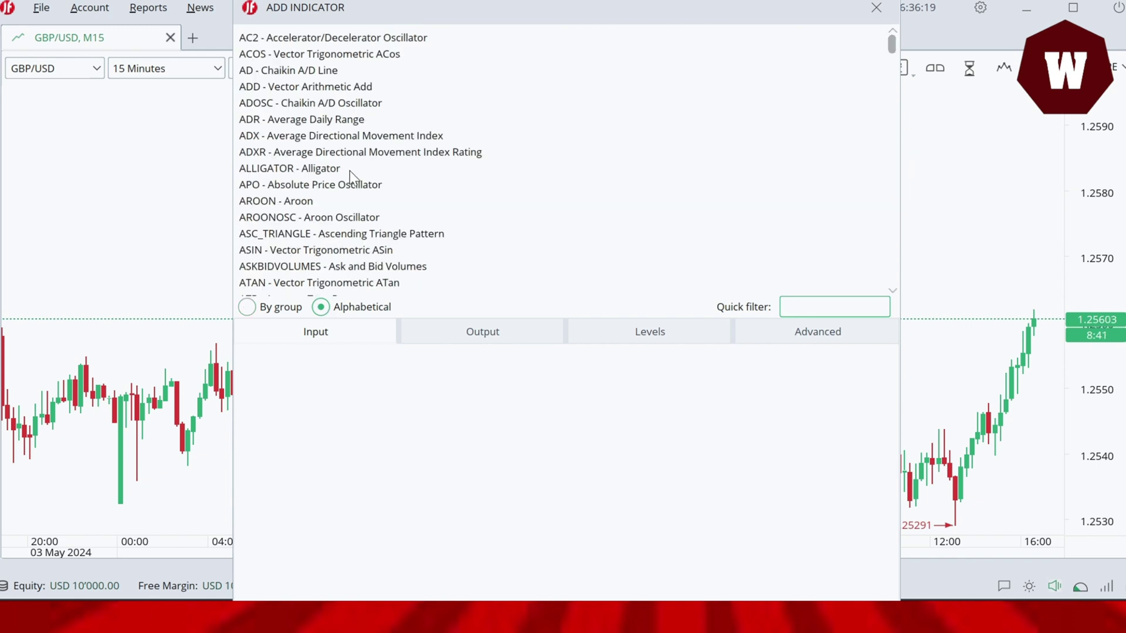
scroll(351, 193, "down", 20)
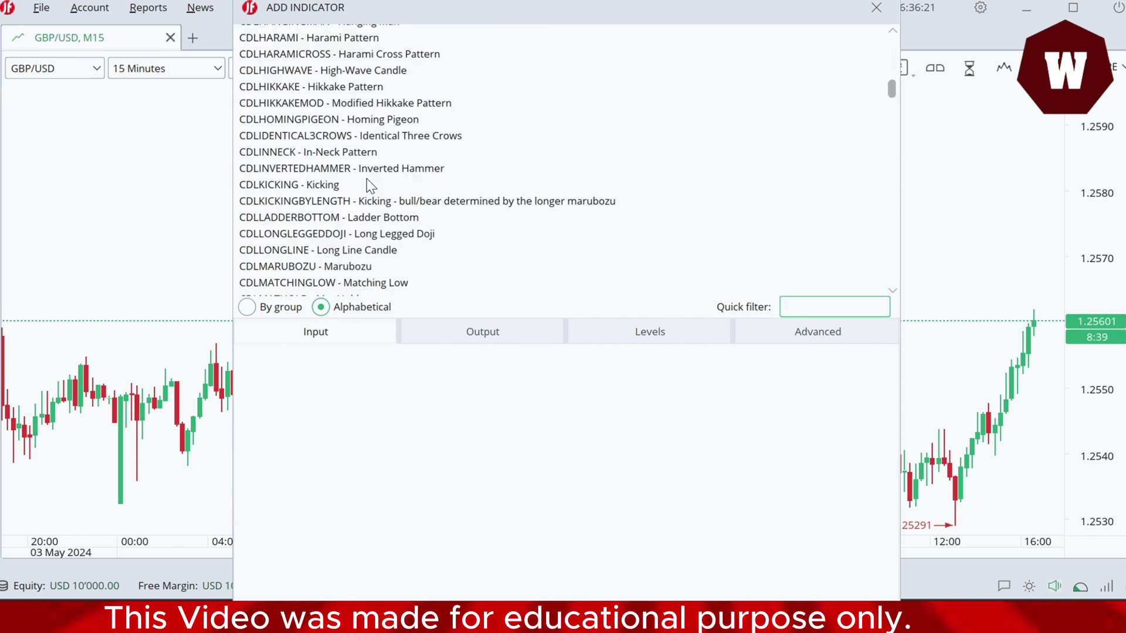
scroll(367, 185, "down", 4)
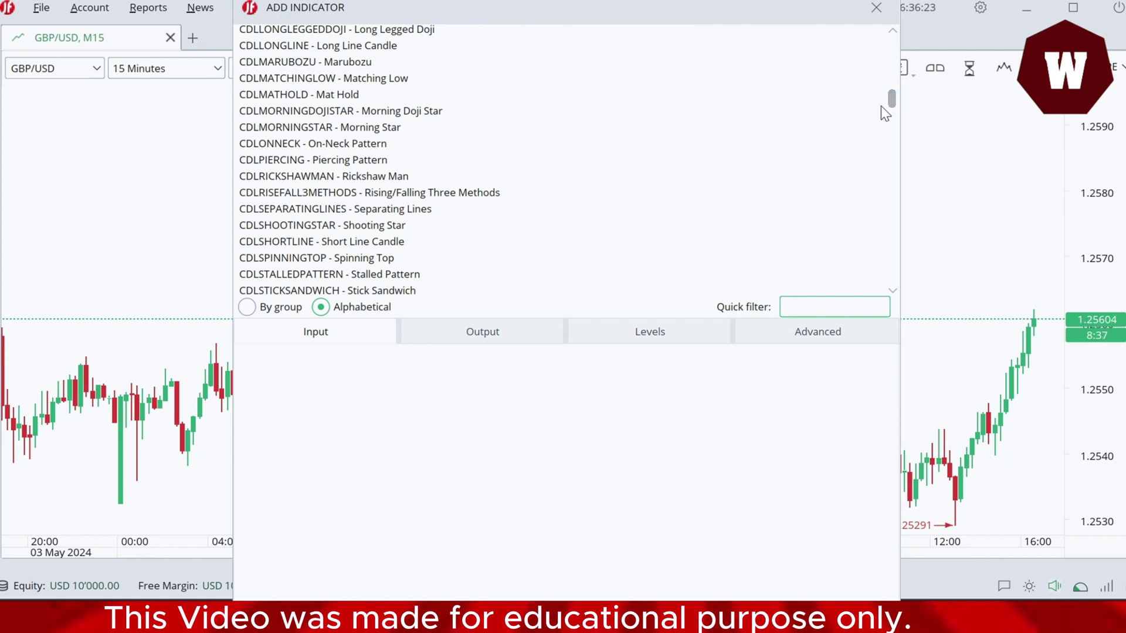
left_click_drag(891, 98, 894, 194)
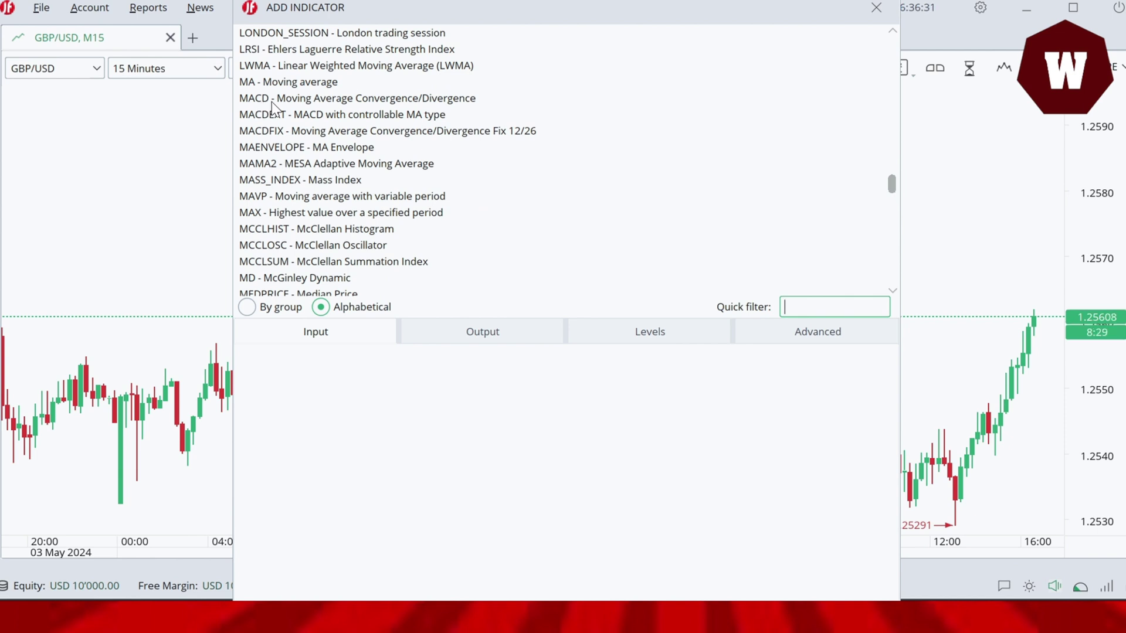
left_click(303, 103)
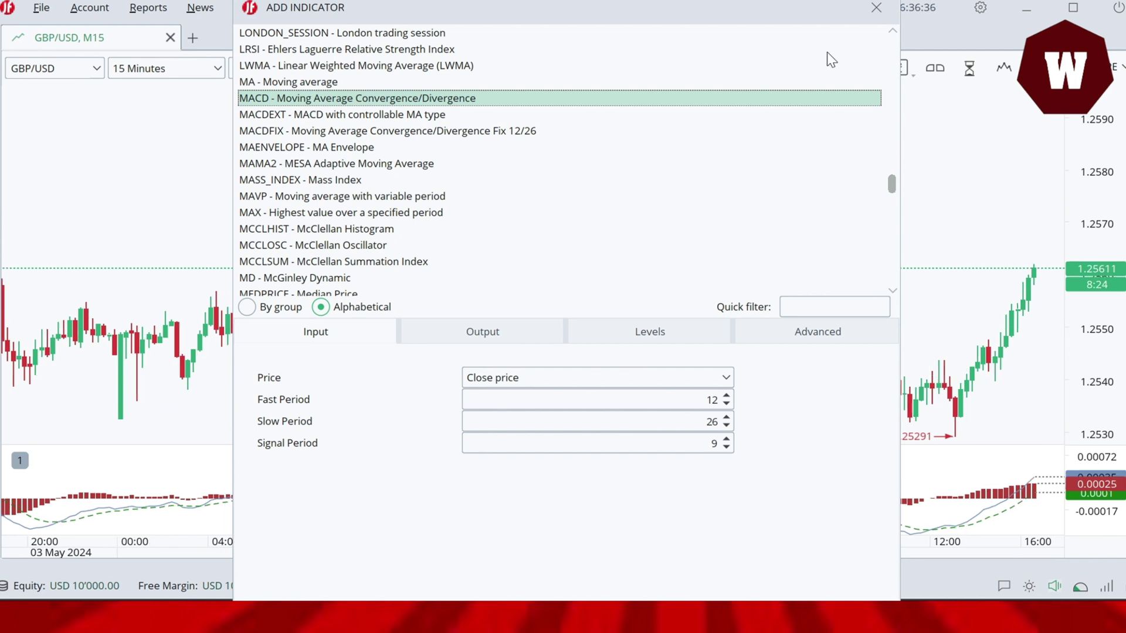
Shrink the Add Indicator dialog and move it up the screen until its Add and Cancel buttons are reachable.
left_click_drag(786, 6, 797, 6)
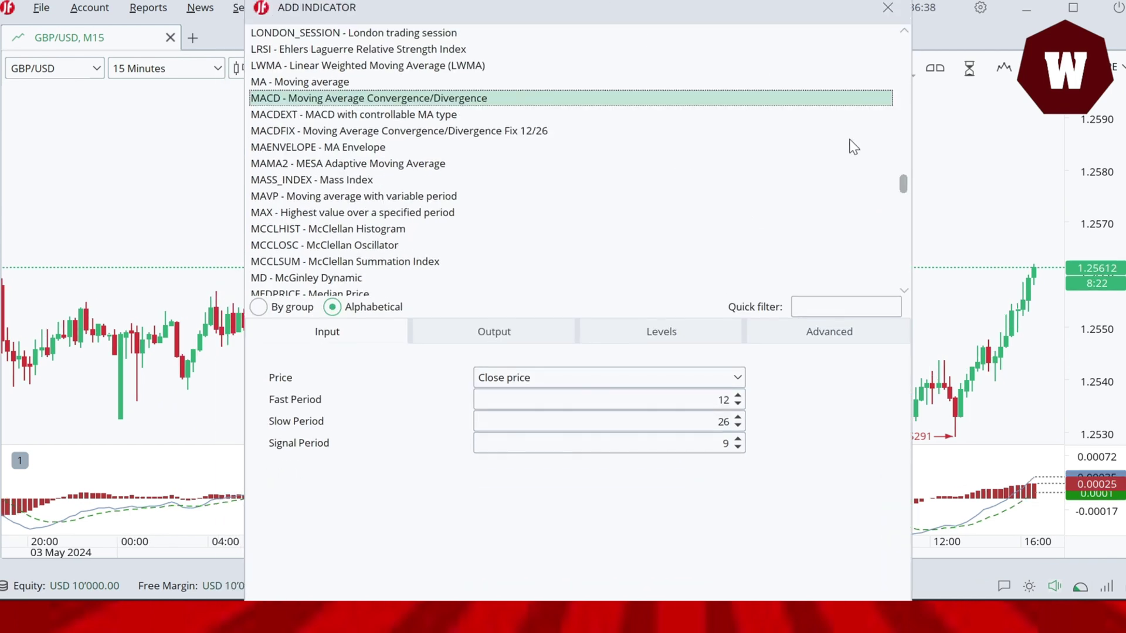
left_click_drag(912, 2, 768, 94)
key("Up")
key("Up")
key("Up")
key("Up")
key("Up")
key("Up")
key("Up")
key("Up")
key("Up")
key("Up")
key("Up")
key("Up")
key("Up")
key("Up")
key("Up")
key("Up")
key("Up")
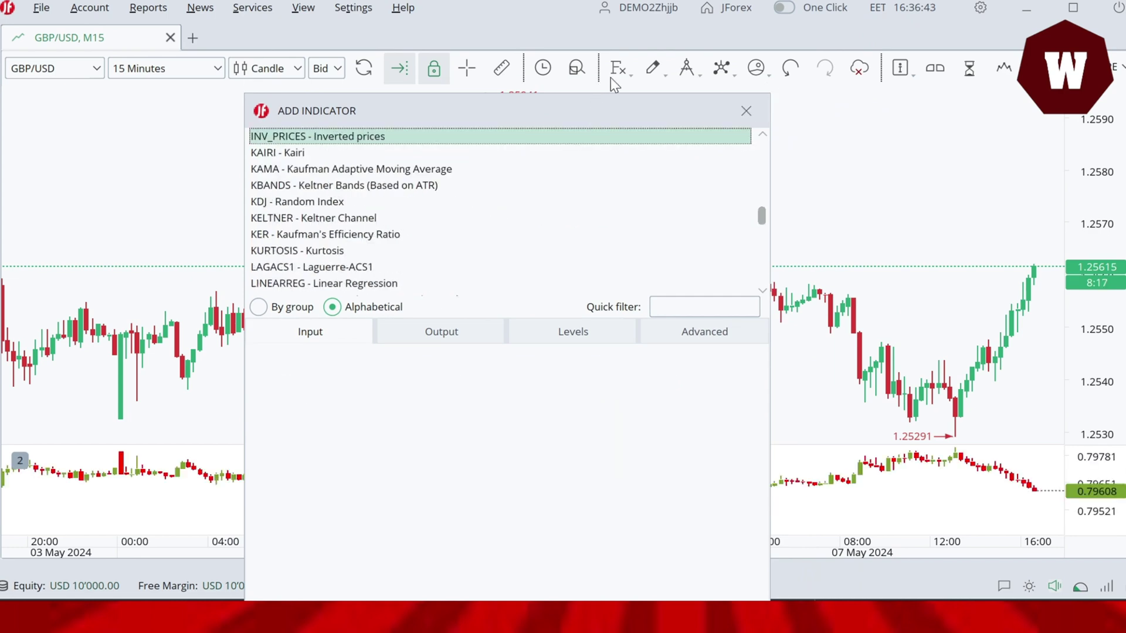
left_click_drag(612, 95, 623, 72)
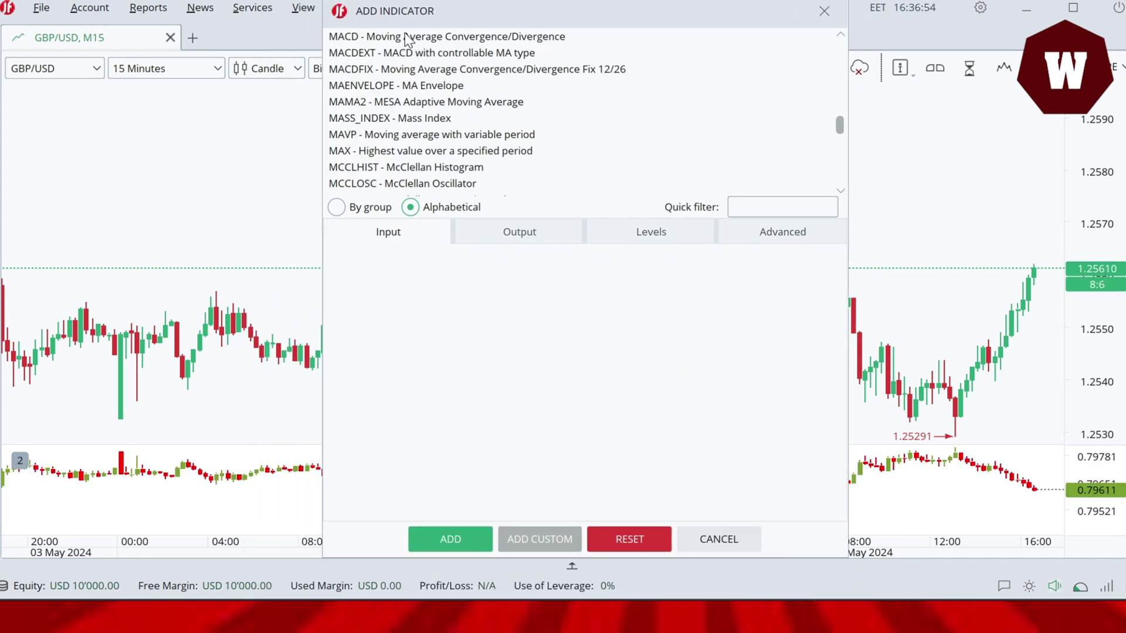
Add the MACD to the chart on the close price with fast period 12, slow period 26 and signal period 9.
left_click(405, 37)
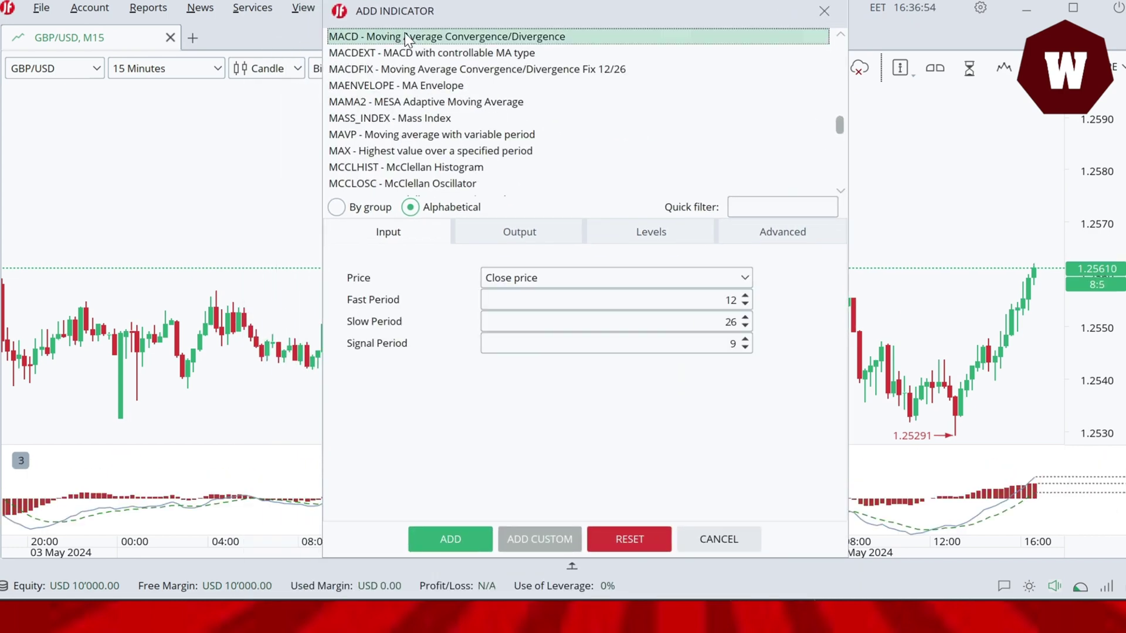
left_click(446, 534)
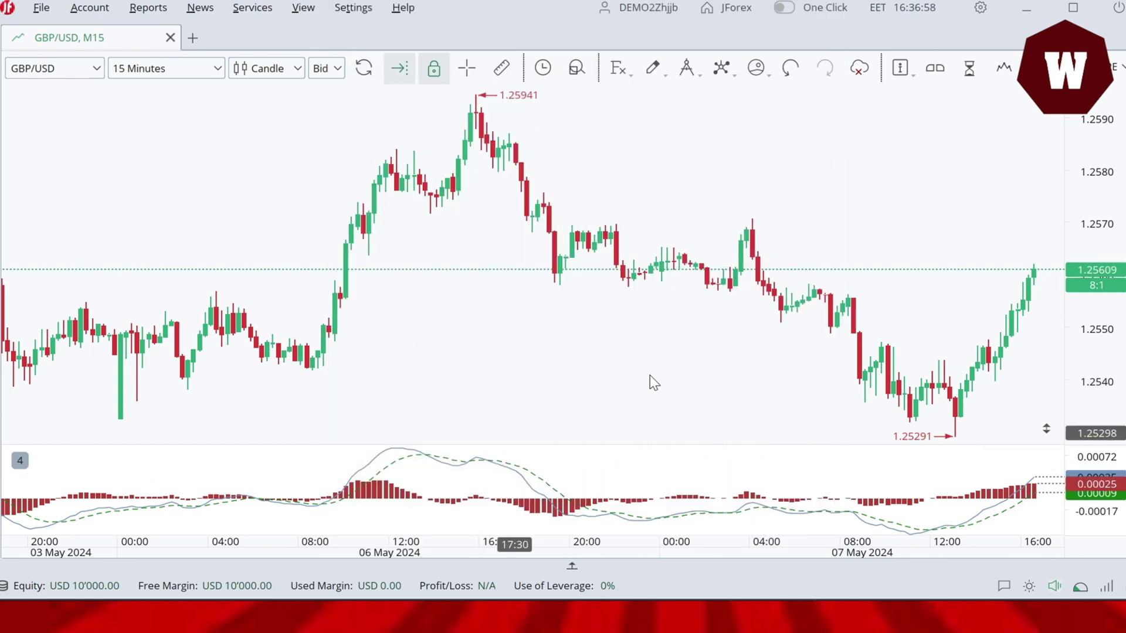
left_click_drag(648, 382, 575, 281)
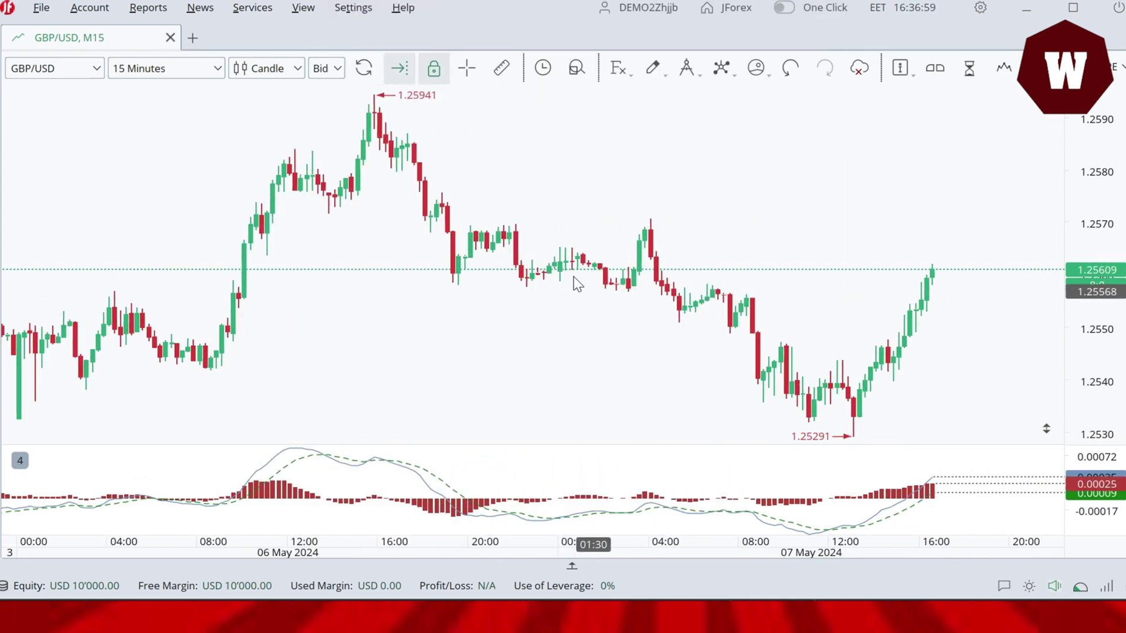
Add a Simple Moving Average to the GBP/USD chart on the close price with a time period of 30.
left_click(632, 82)
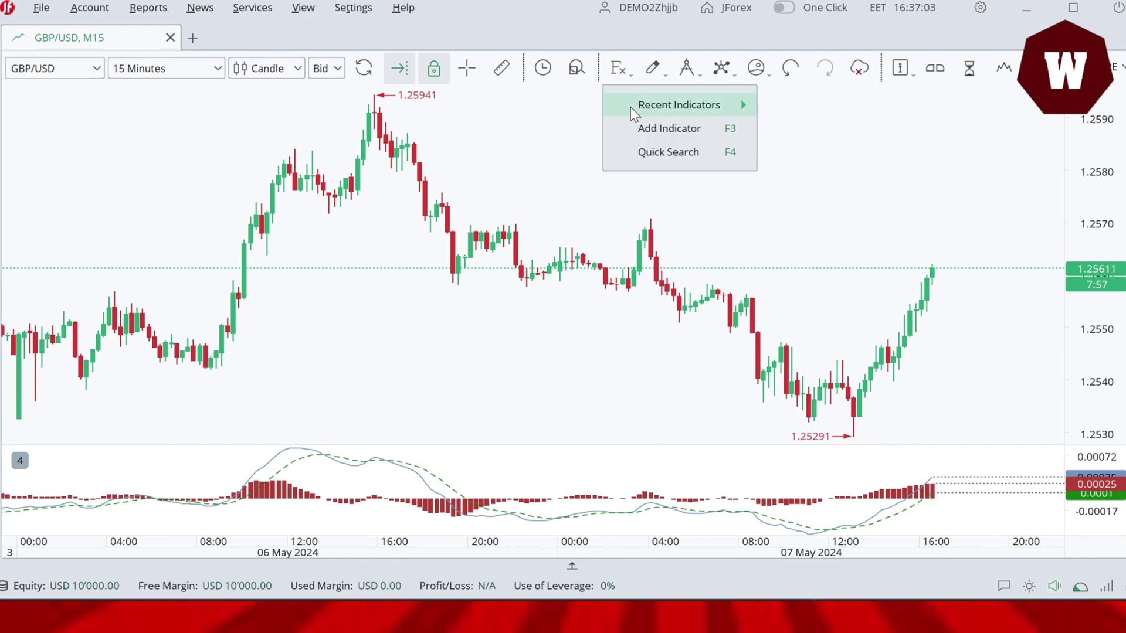
left_click(653, 136)
left_click(322, 307)
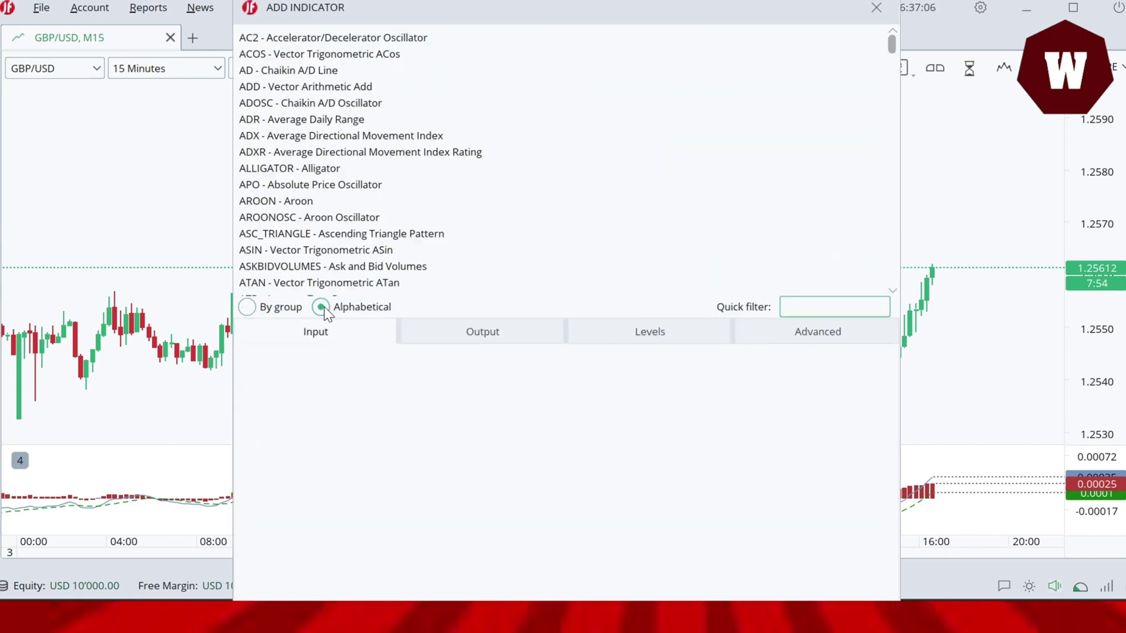
scroll(399, 151, "down", 20)
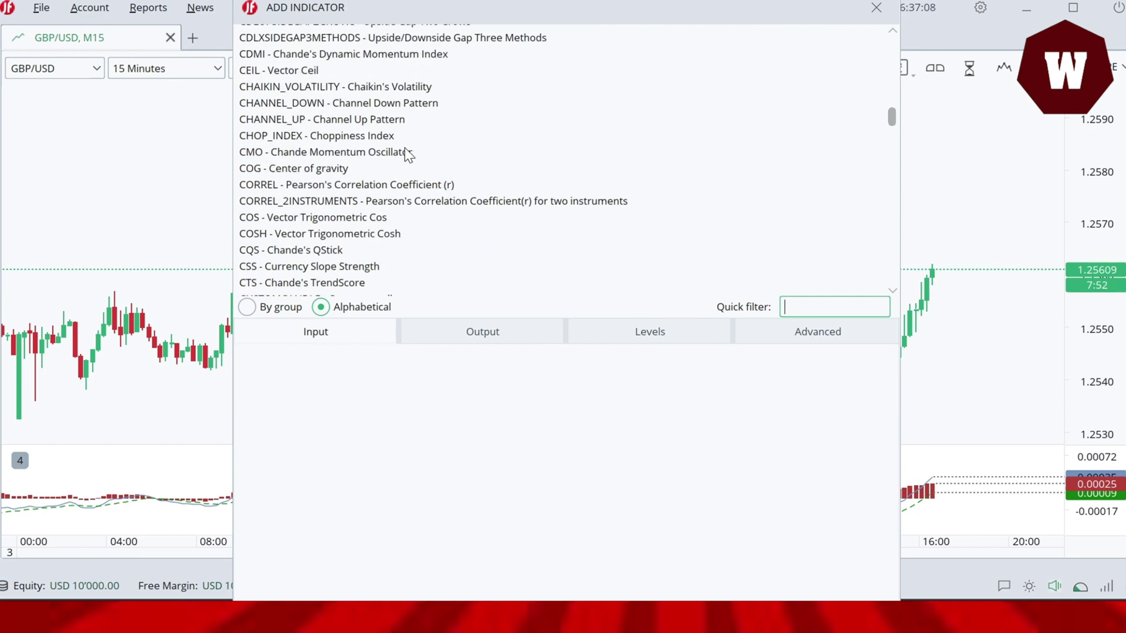
scroll(405, 148, "down", 20)
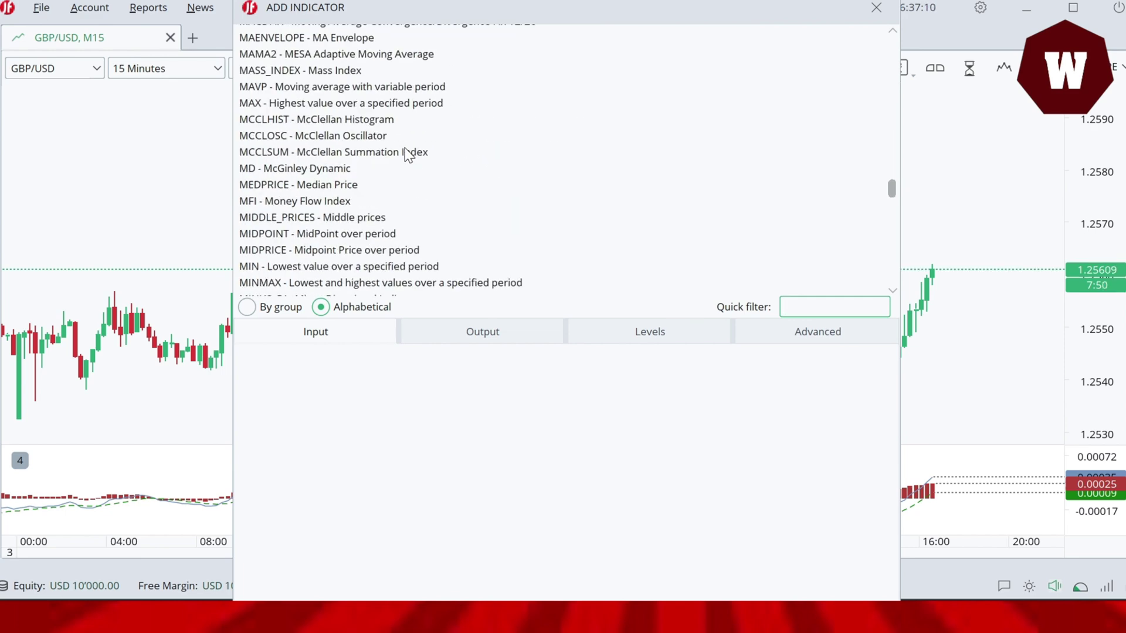
scroll(350, 163, "down", 20)
left_click(309, 103)
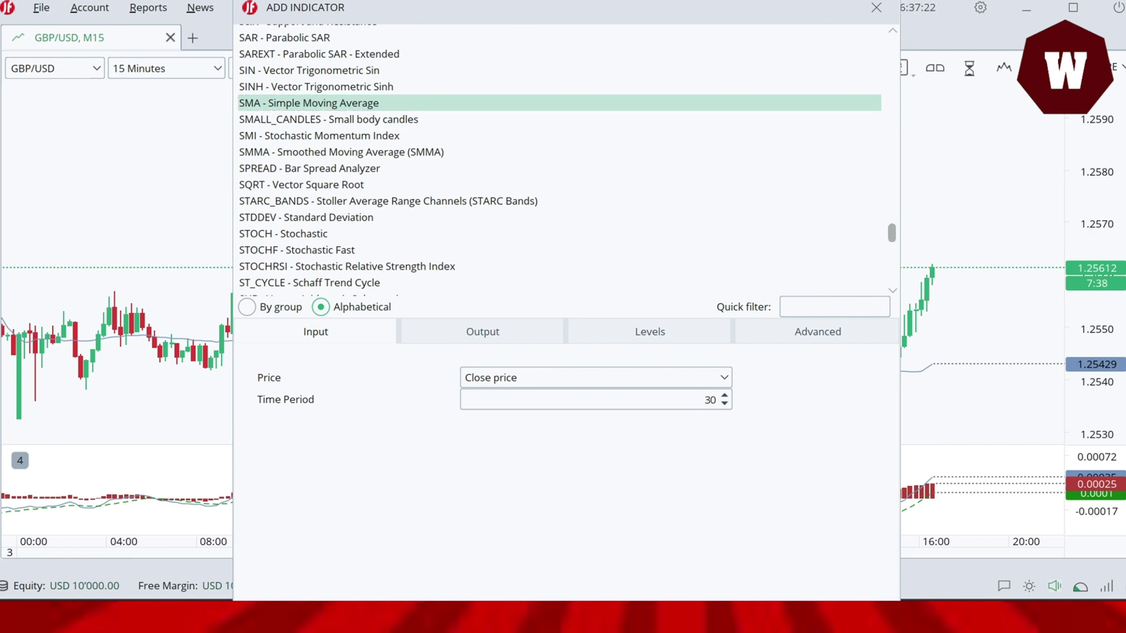
key("Return")
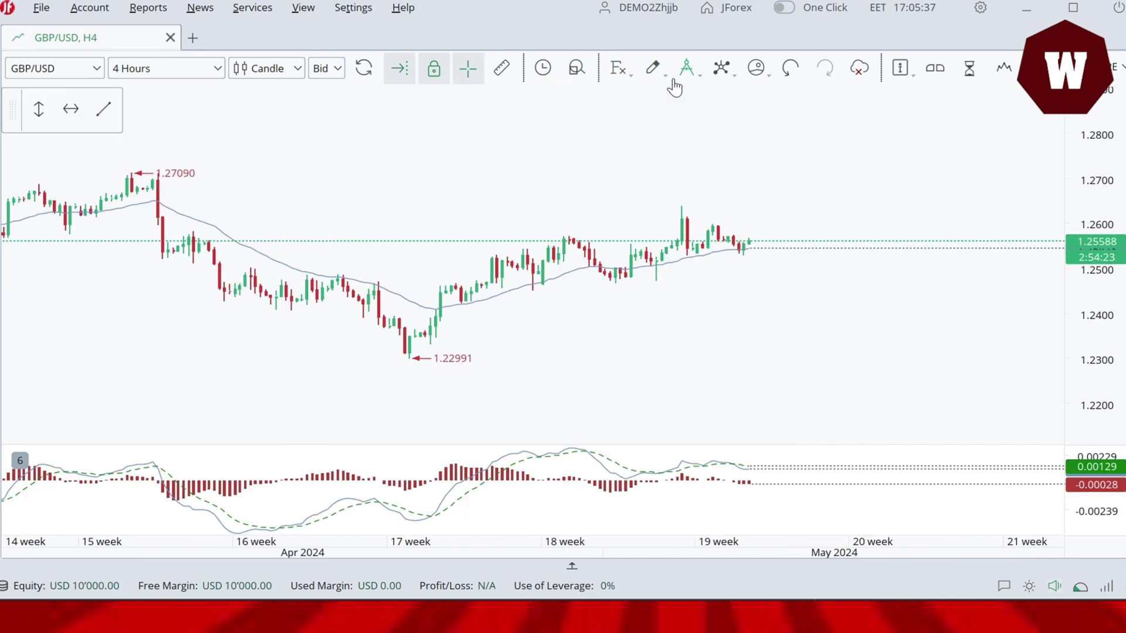
Mark the Text and Rectangle drawing tools as favourites alongside the Trend Line.
left_click(663, 79)
left_click(662, 82)
left_click(662, 82)
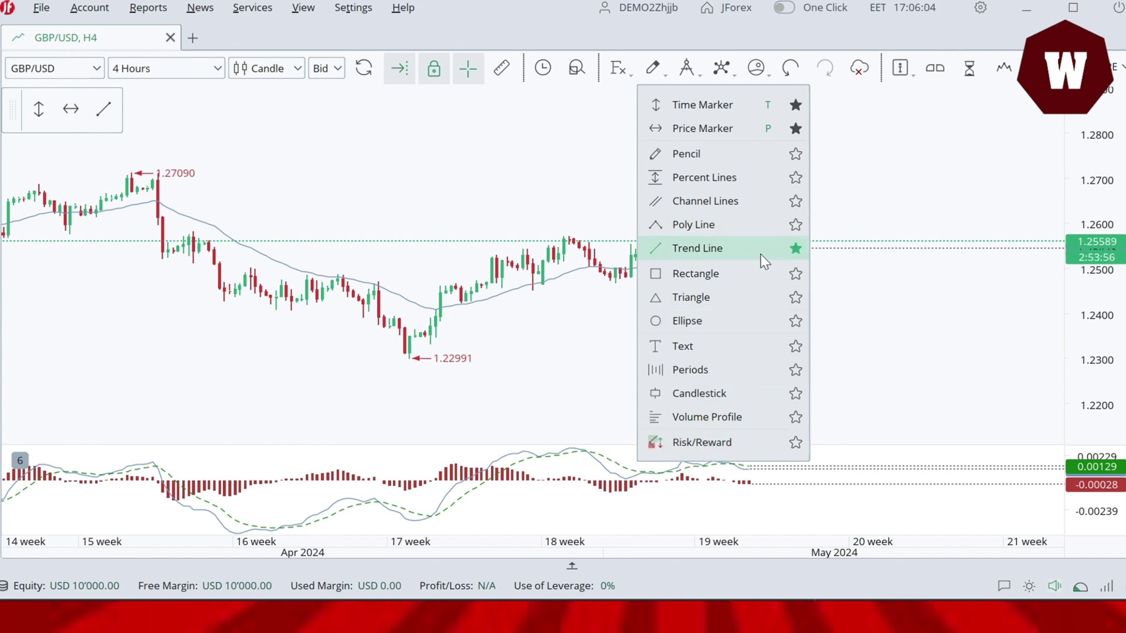
left_click(795, 248)
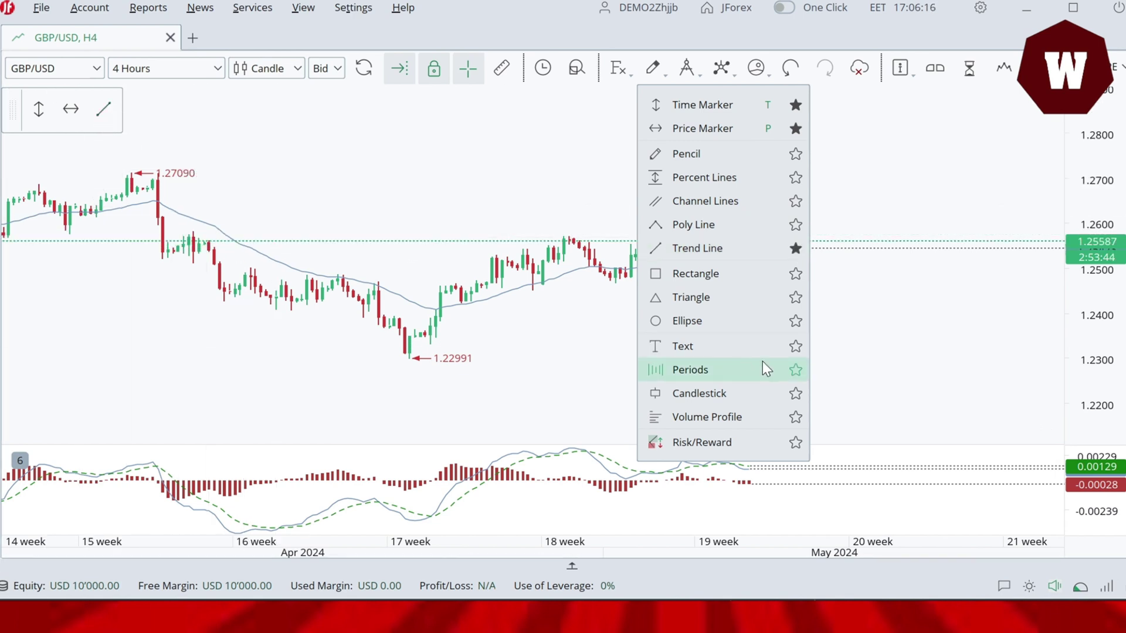
left_click(797, 346)
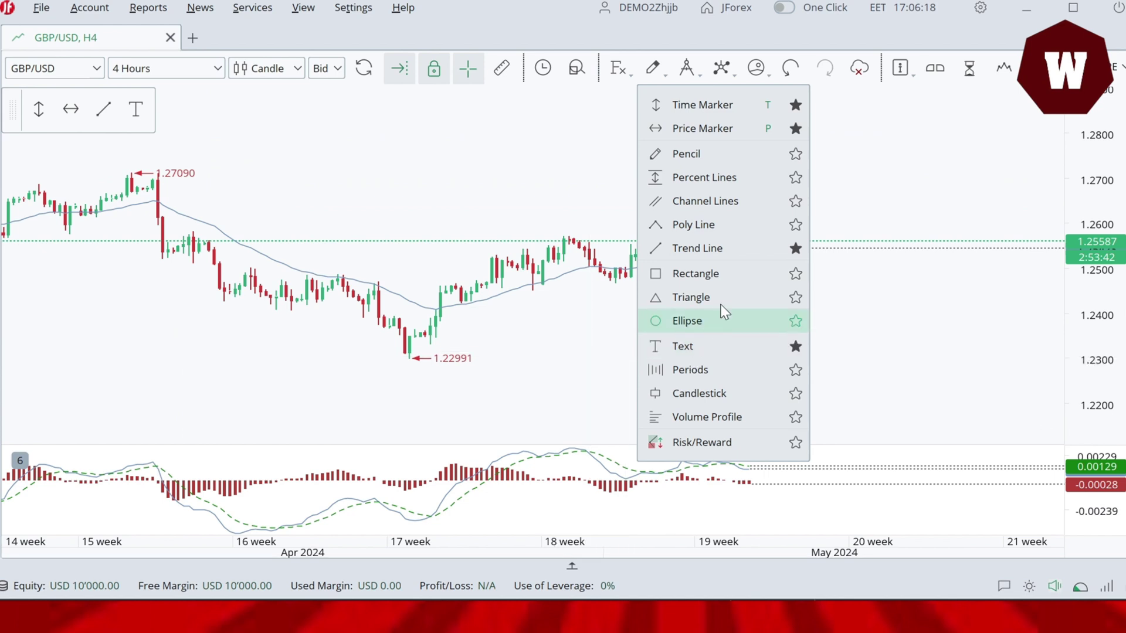
left_click(797, 277)
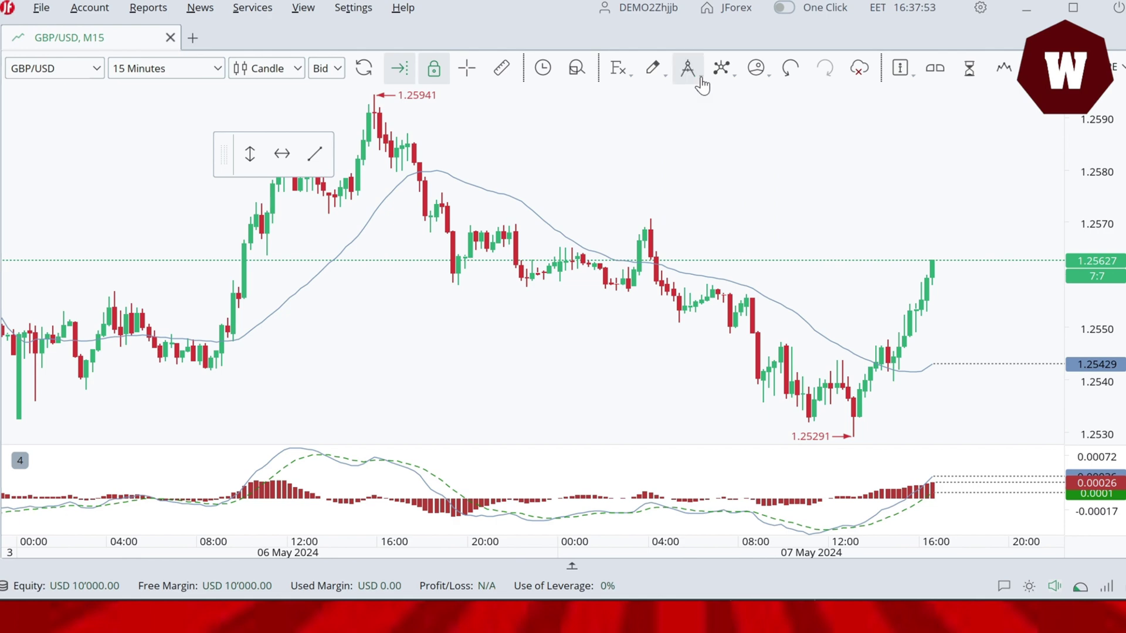
Look through the available Fibonacci, Gann and pitchfork tools and the chart and Elliott wave patterns.
left_click(702, 85)
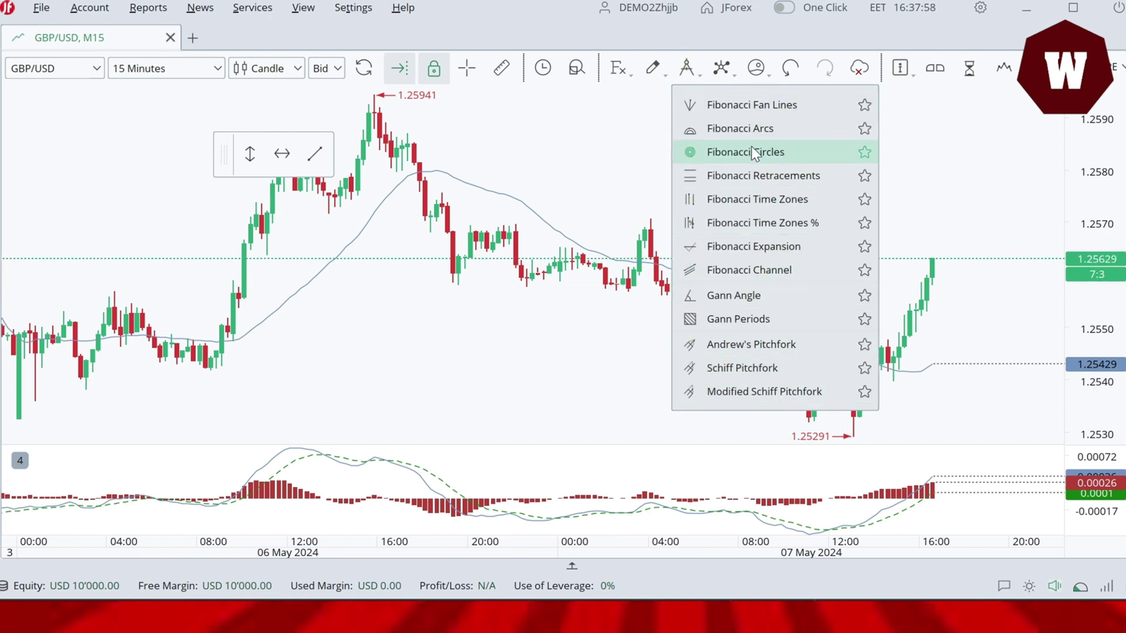
left_click(638, 107)
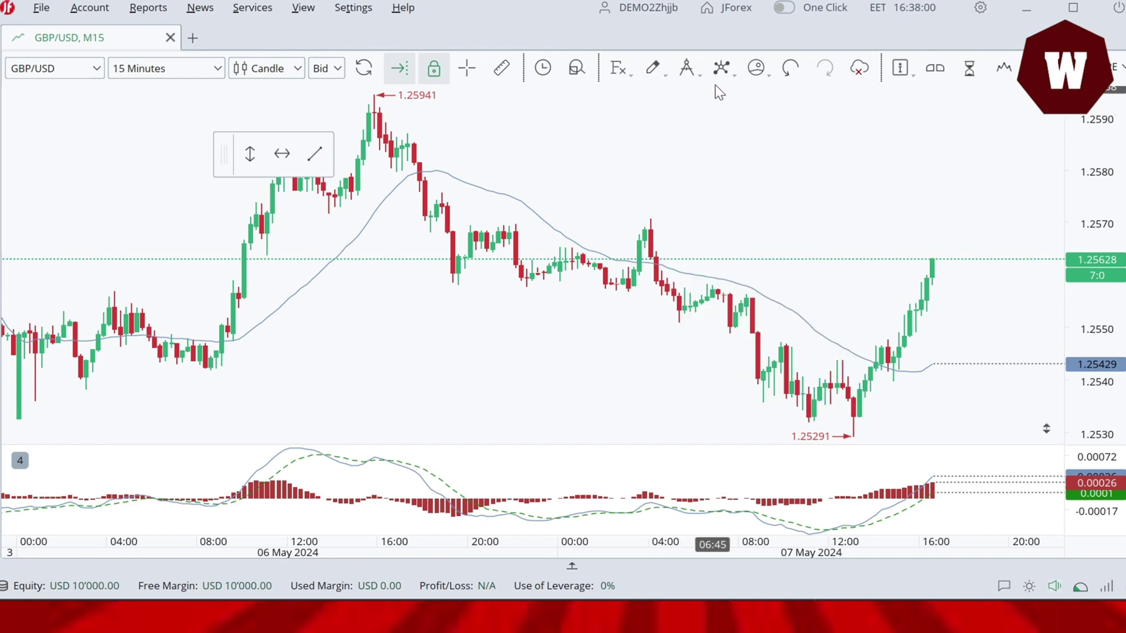
left_click(727, 74)
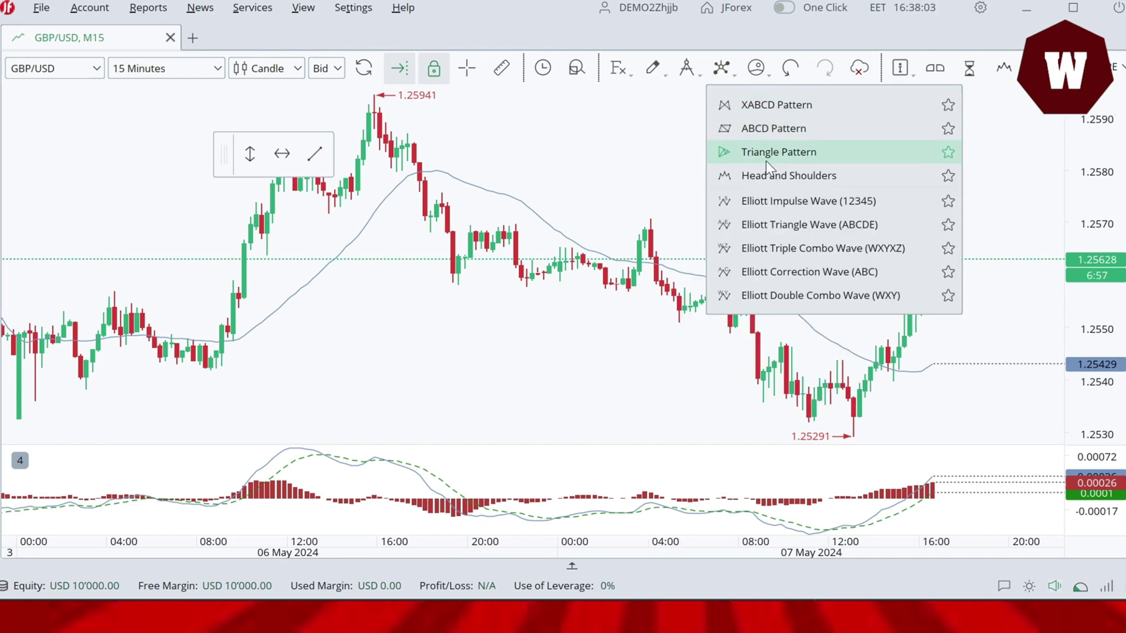
left_click(670, 131)
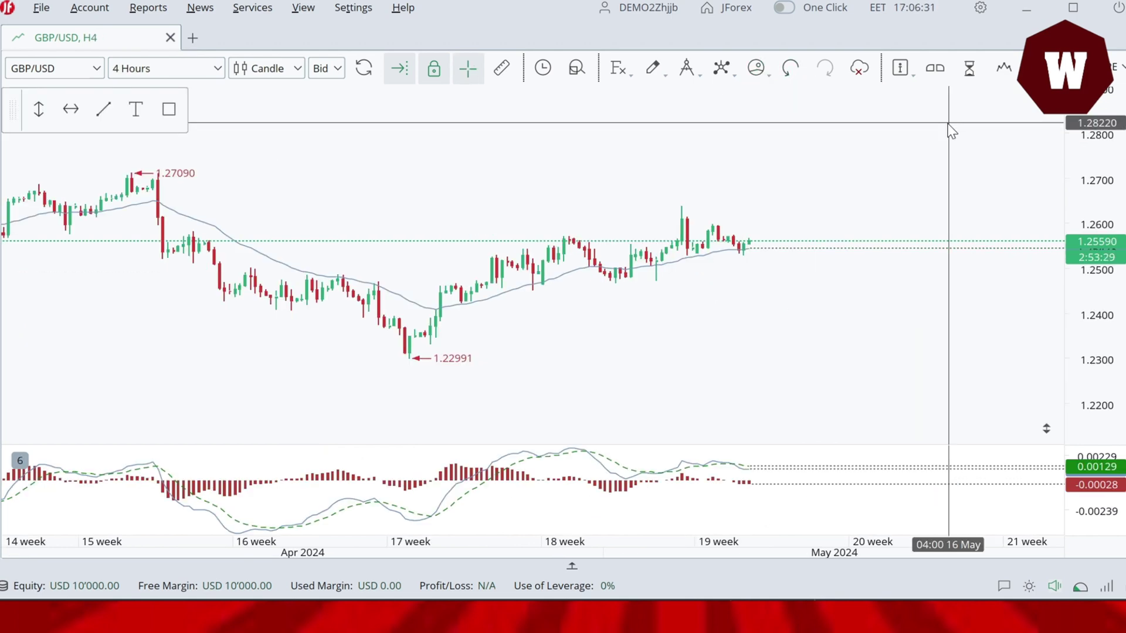
Start replay mode on the GBP/USD chart and set the replay start to 9 April 2024.
scroll(776, 181, "down", 3)
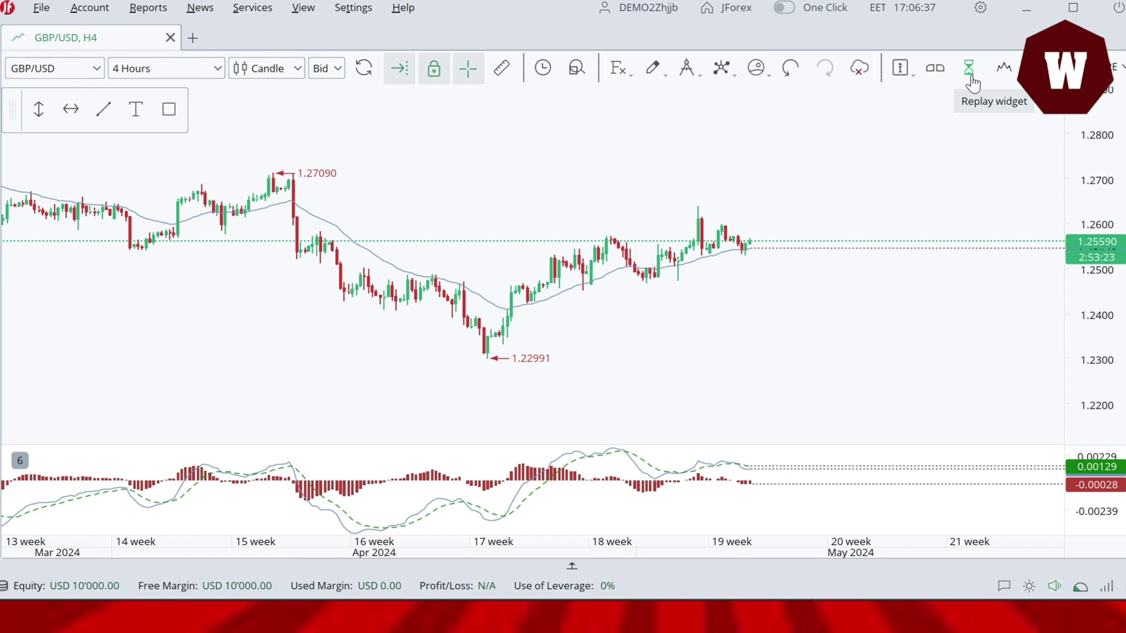
left_click(970, 76)
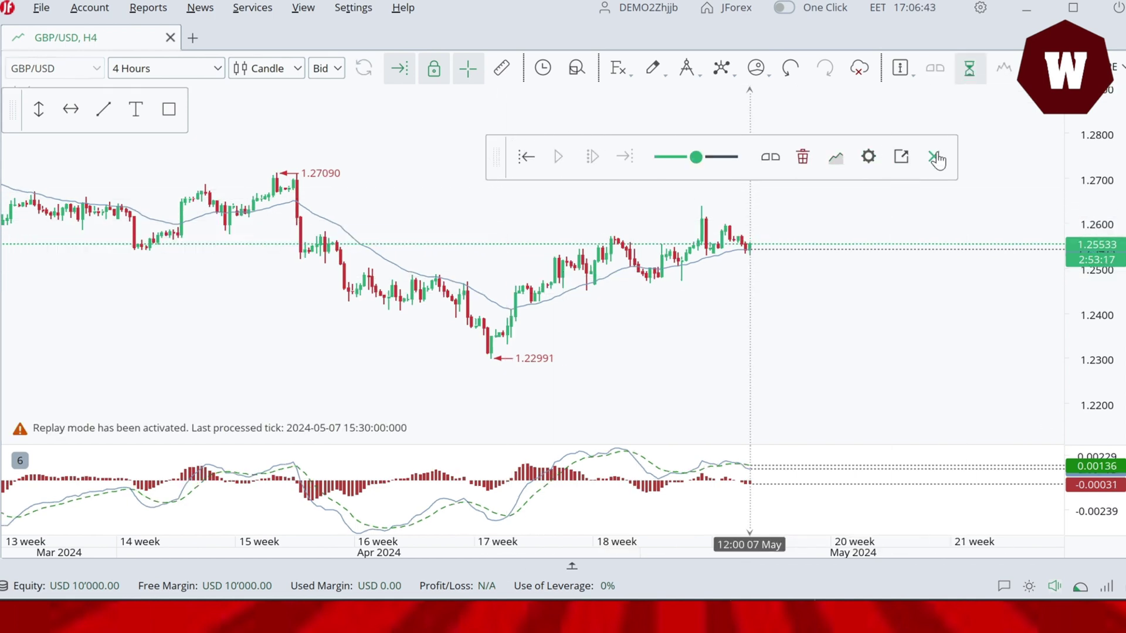
mouse_move(491, 151)
left_mouse_down()
mouse_move(512, 174)
mouse_move(577, 166)
mouse_move(506, 164)
left_mouse_up()
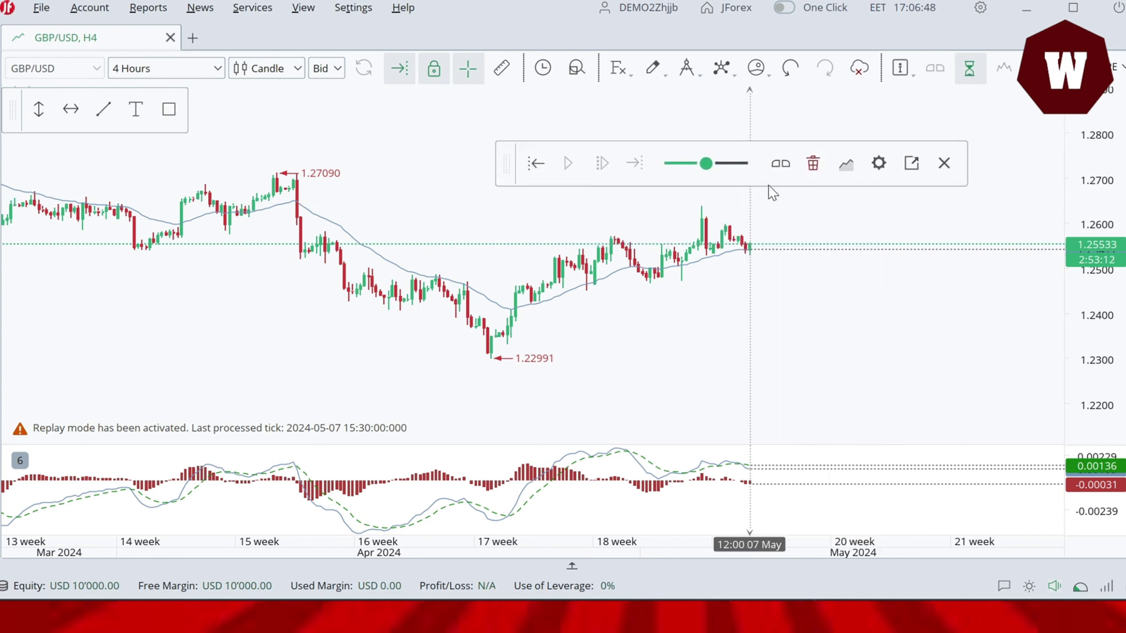
left_click(536, 165)
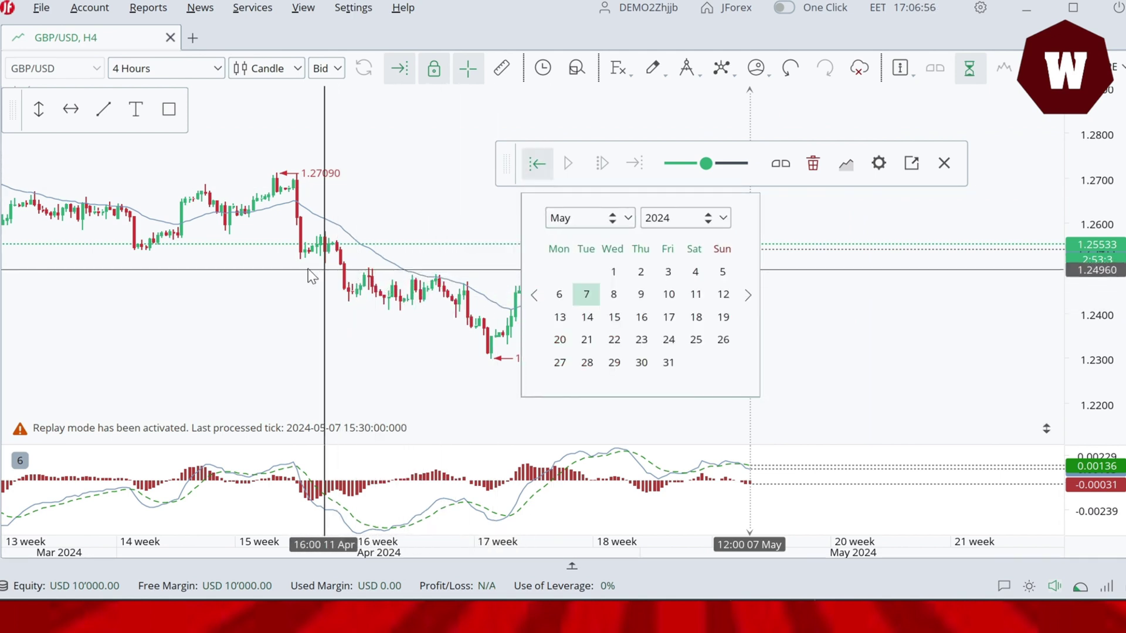
left_click(280, 266)
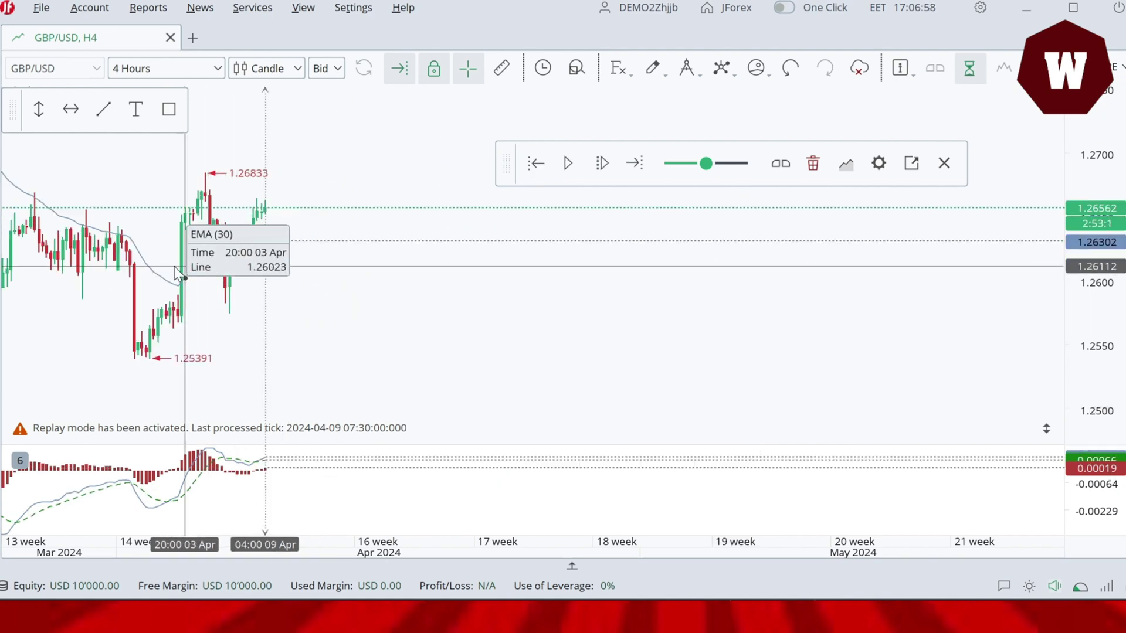
Move the replay start on the chart back to 17 May 2023.
left_click_drag(145, 287, 777, 279)
scroll(860, 251, "down", 6)
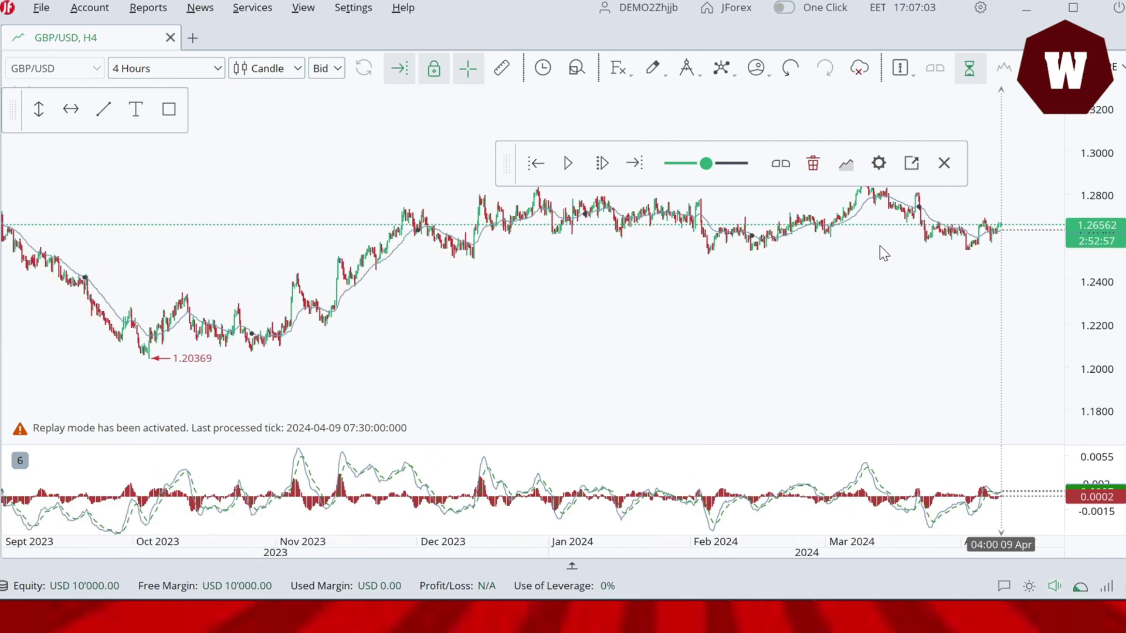
left_click_drag(305, 313, 878, 326)
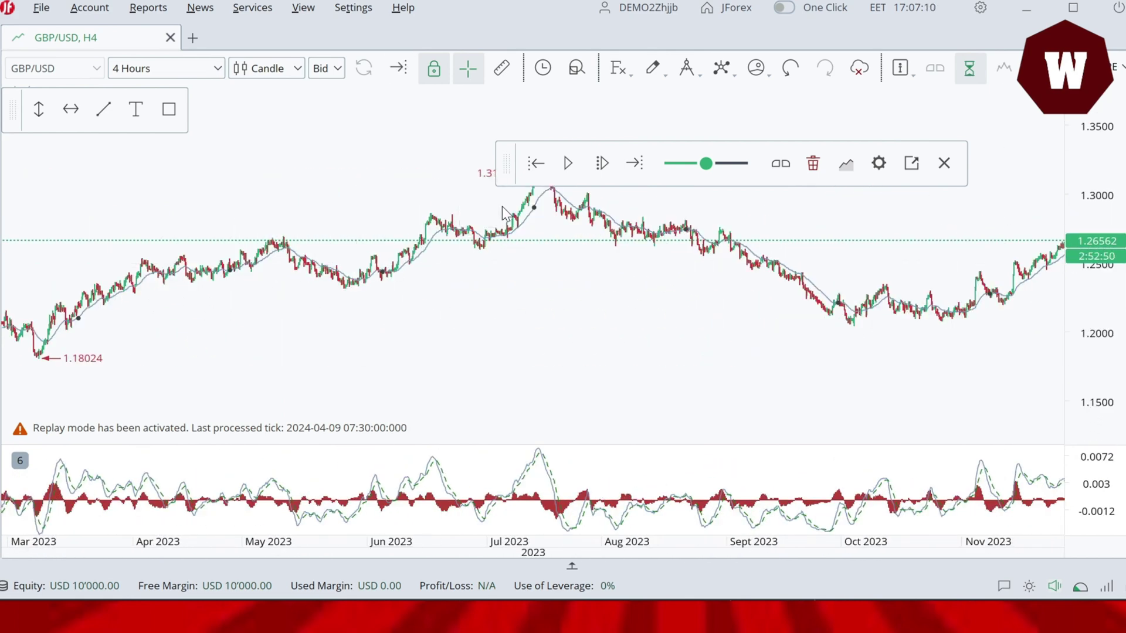
left_click(535, 165)
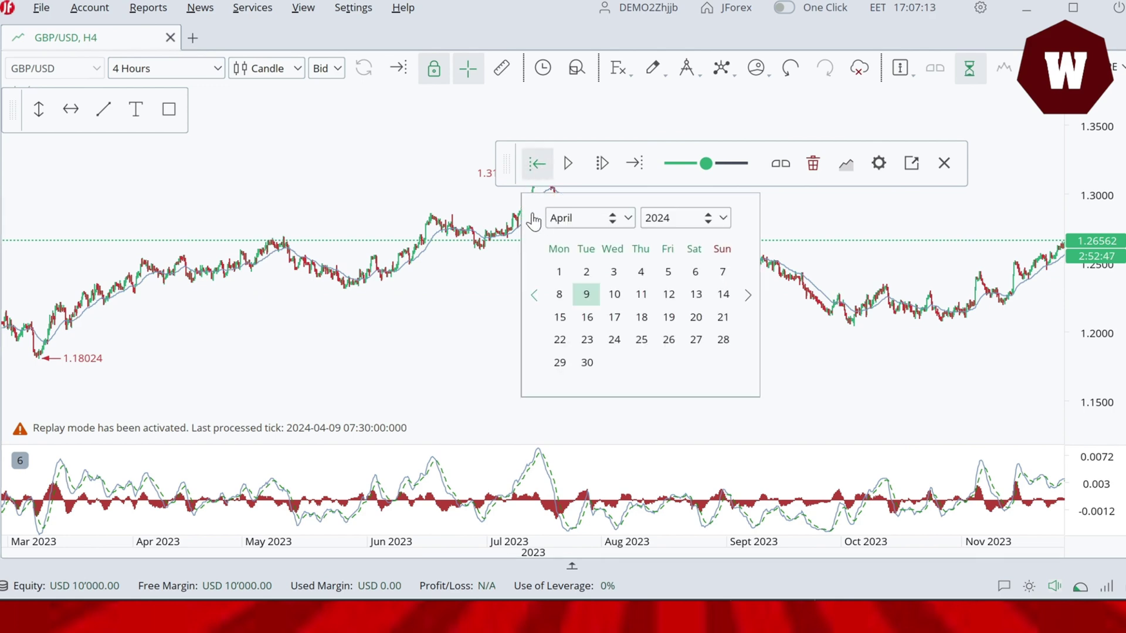
left_click(312, 283)
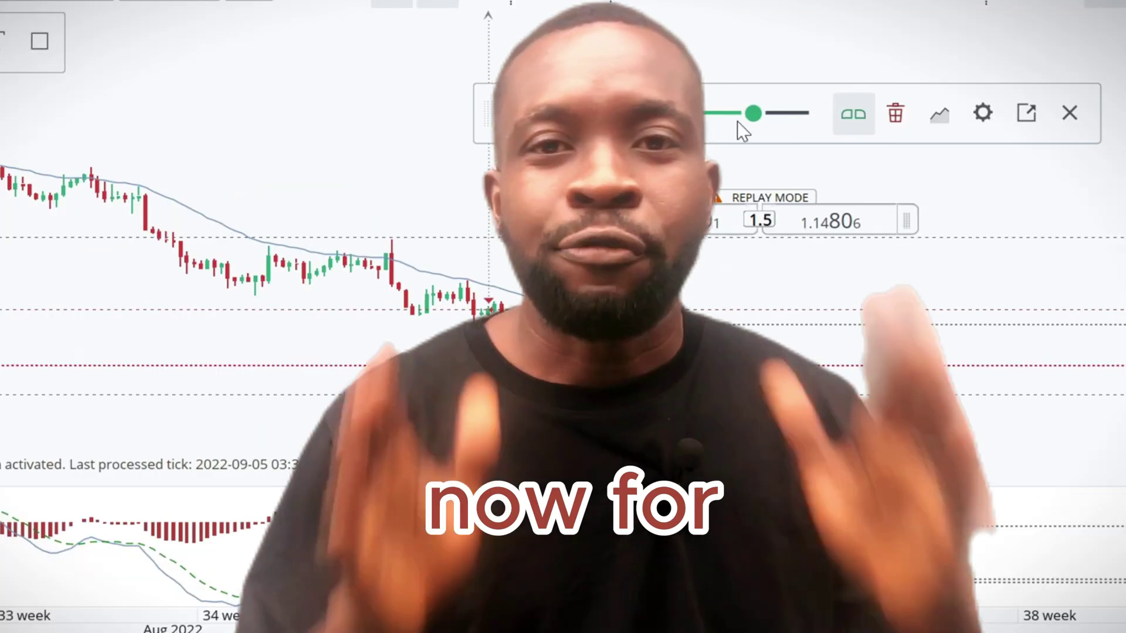
mouse_move(753, 115)
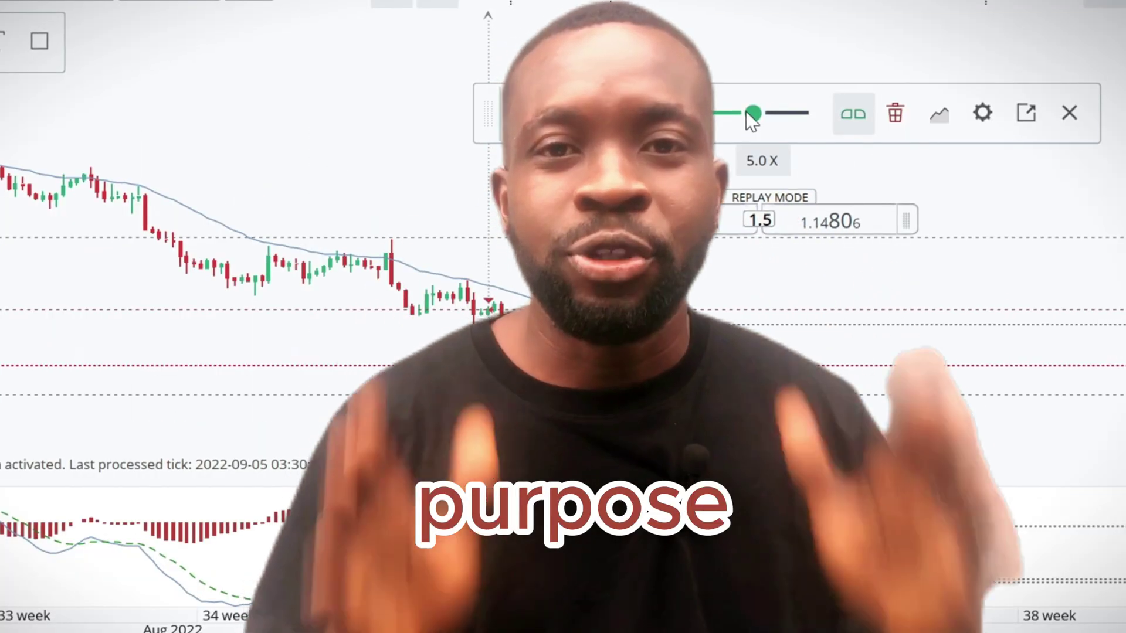
left_click_drag(745, 112, 714, 118)
mouse_move(759, 118)
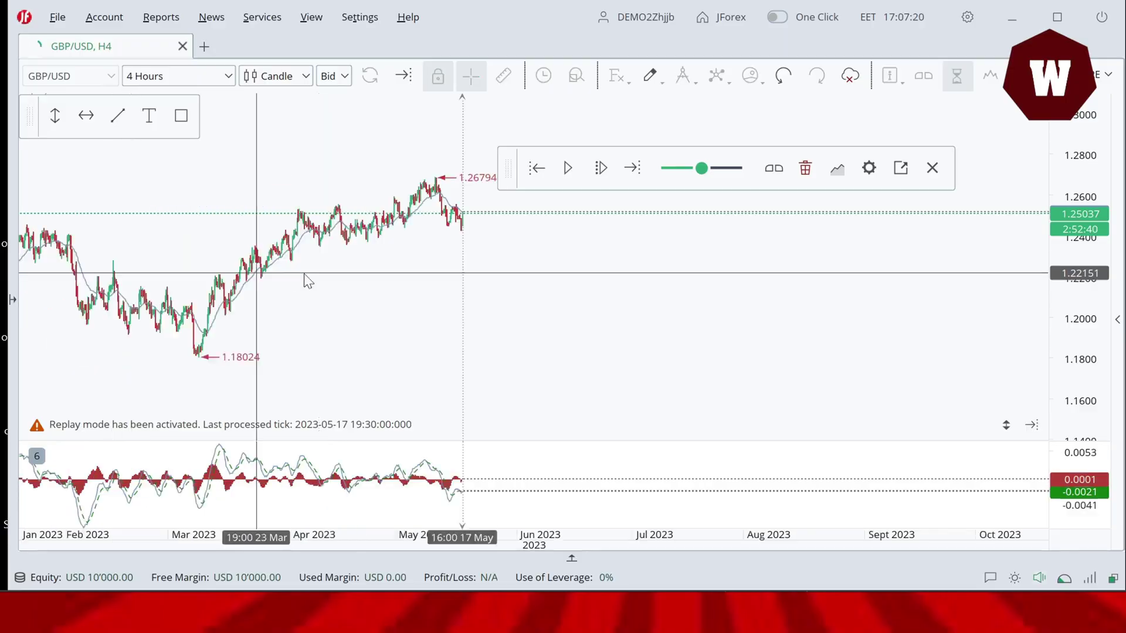
Move the replay start on the chart back to 30 August 2022.
left_click_drag(302, 276, 1011, 275)
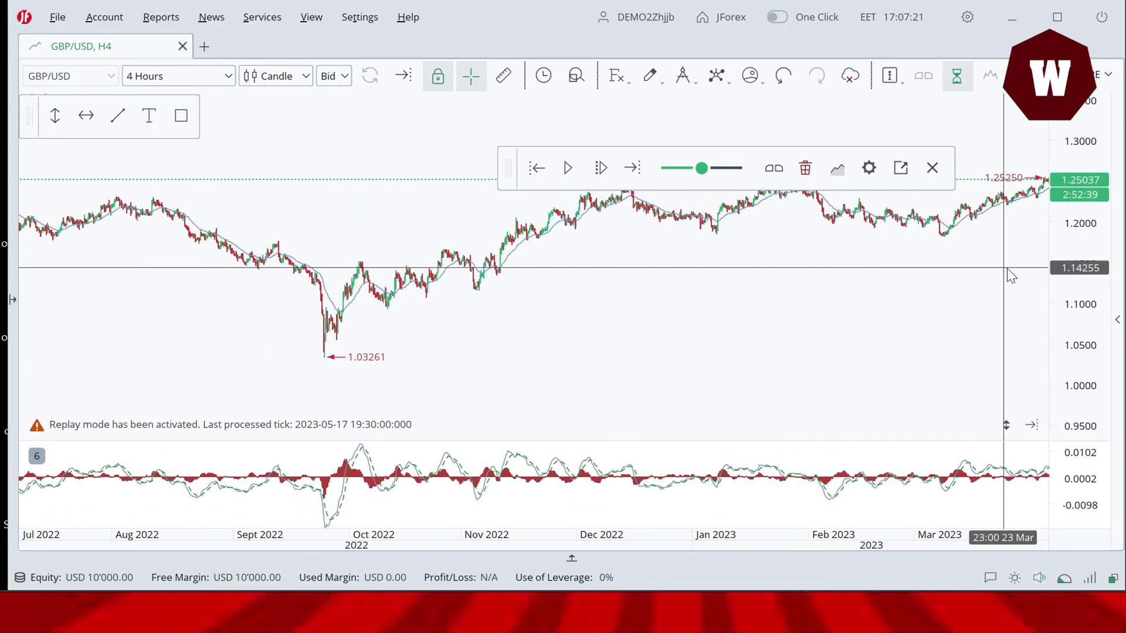
left_click(537, 176)
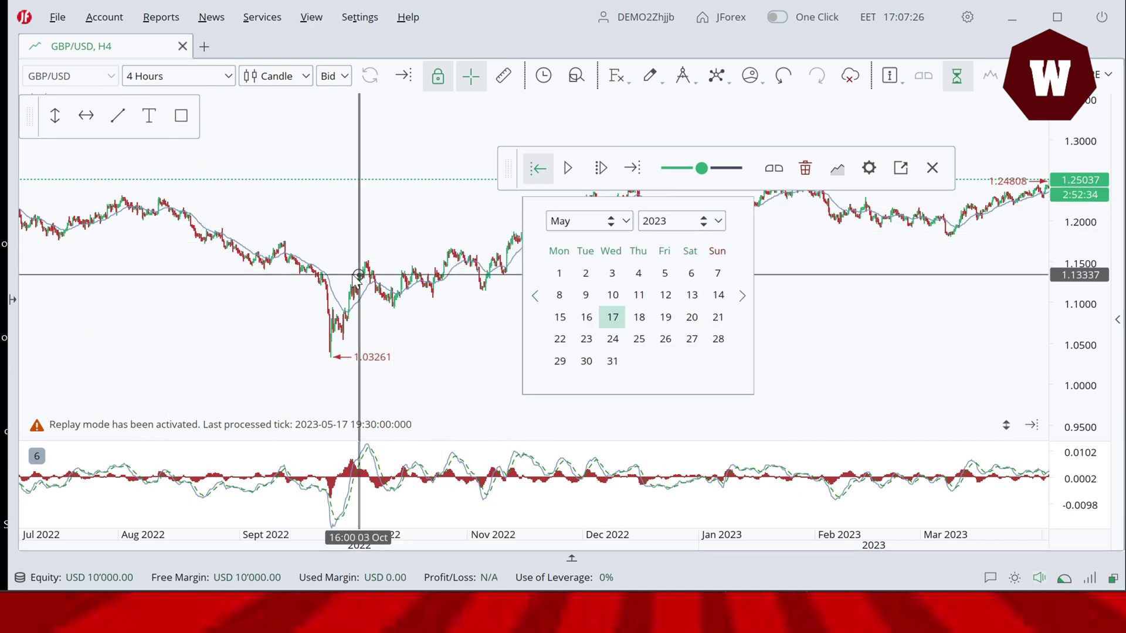
left_click(230, 280)
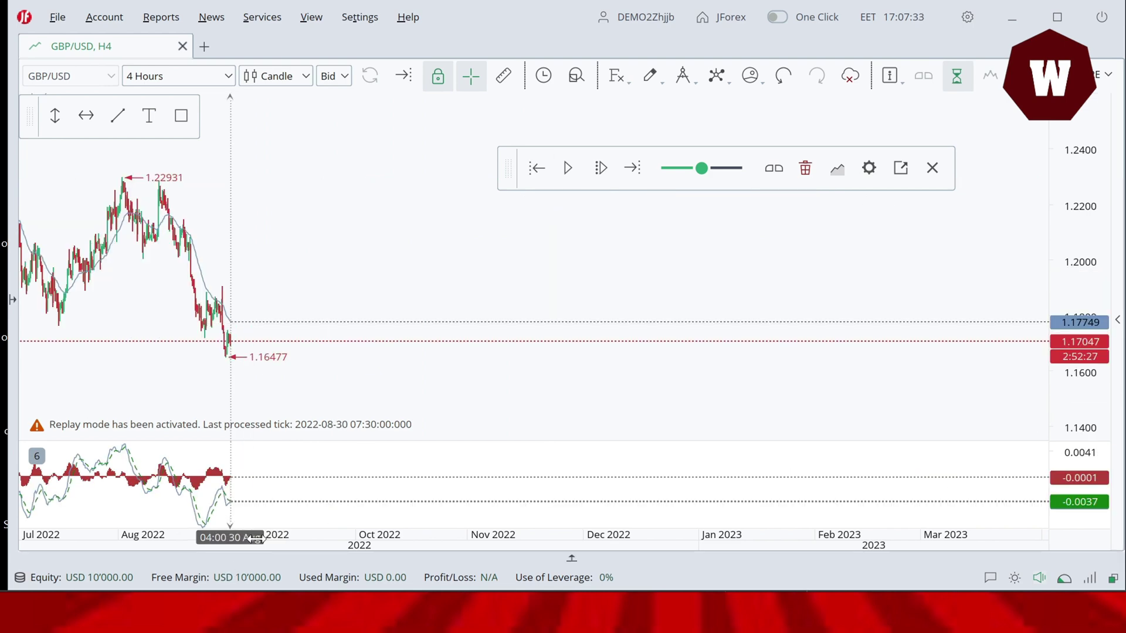
Play the GBP/USD replay briefly and pause it, and advance it by one more 4-hour candle.
left_click_drag(294, 357, 443, 364)
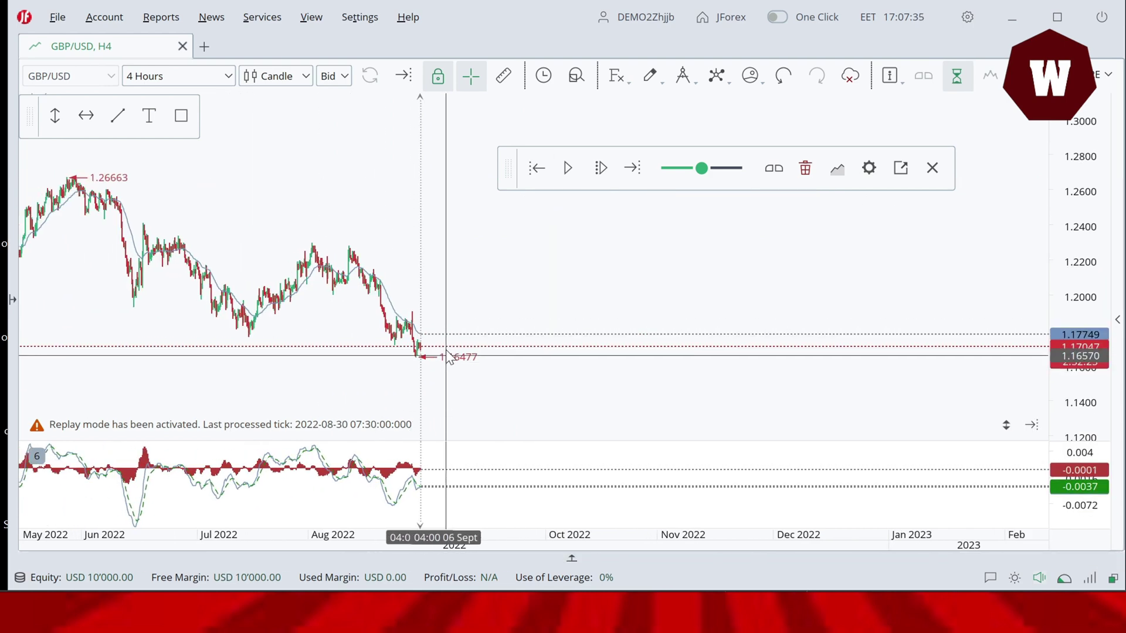
left_click_drag(1095, 343, 1095, 346)
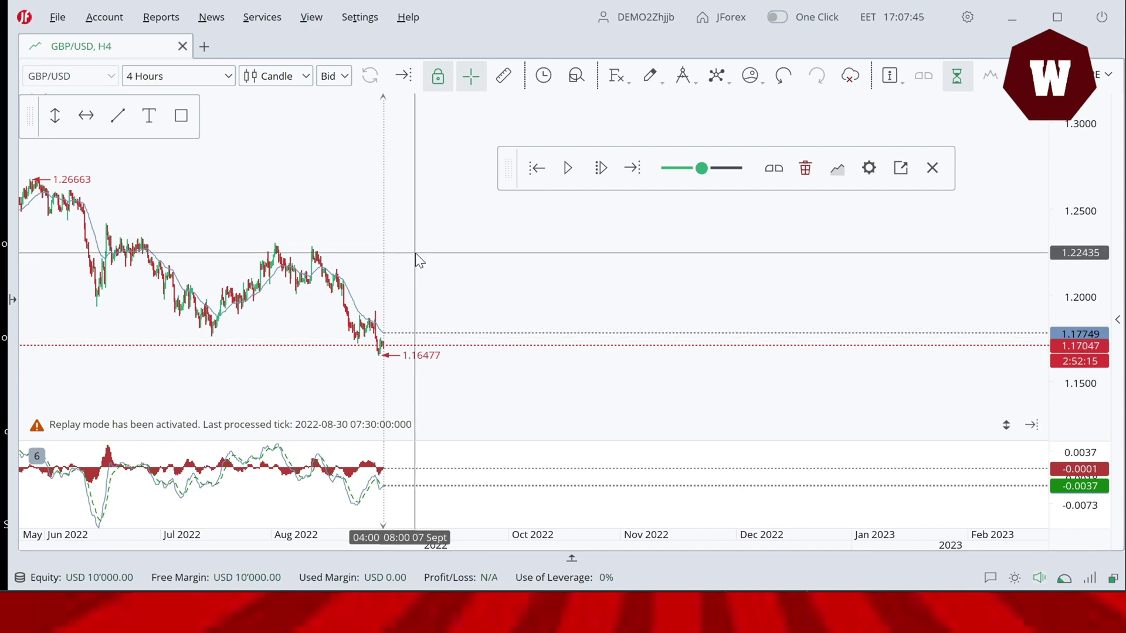
scroll(382, 319, "up", 5)
scroll(392, 319, "down", 5)
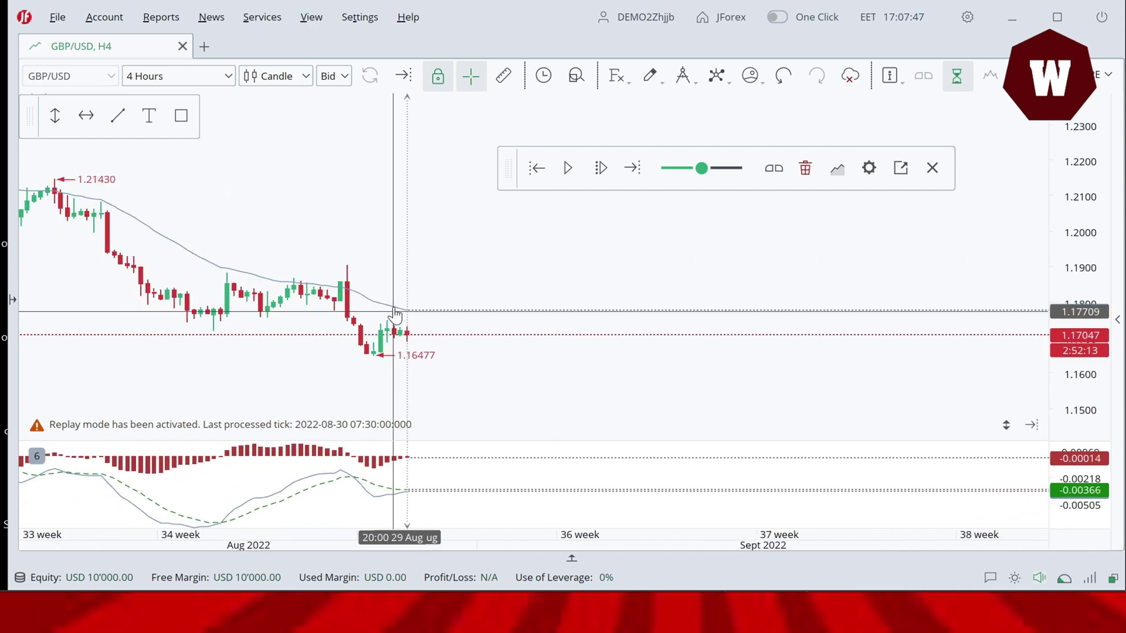
left_click(566, 170)
left_click(568, 170)
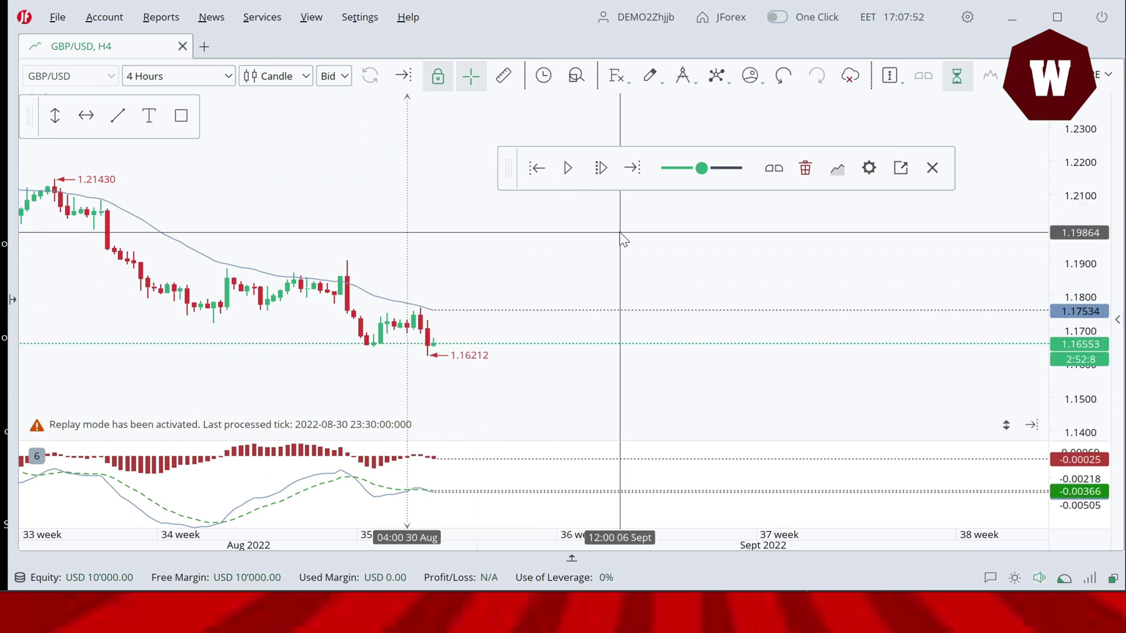
left_click(602, 174)
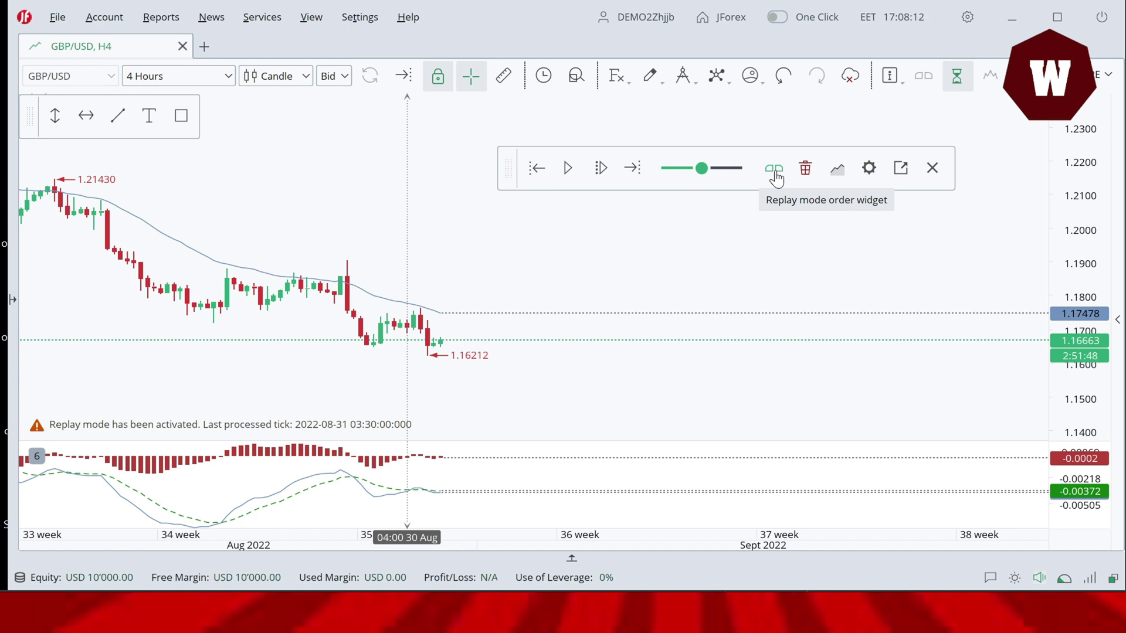
Set the initial balance of the replay account to 10'000 USD.
left_click(878, 175)
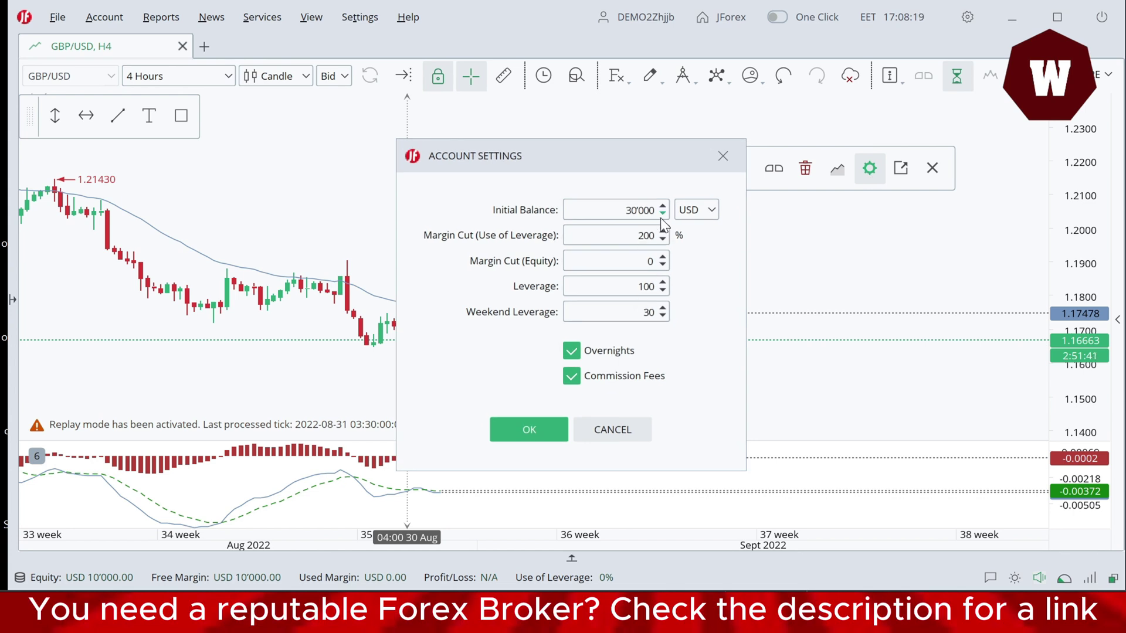
left_click(661, 215)
left_click(661, 216)
left_click(660, 205)
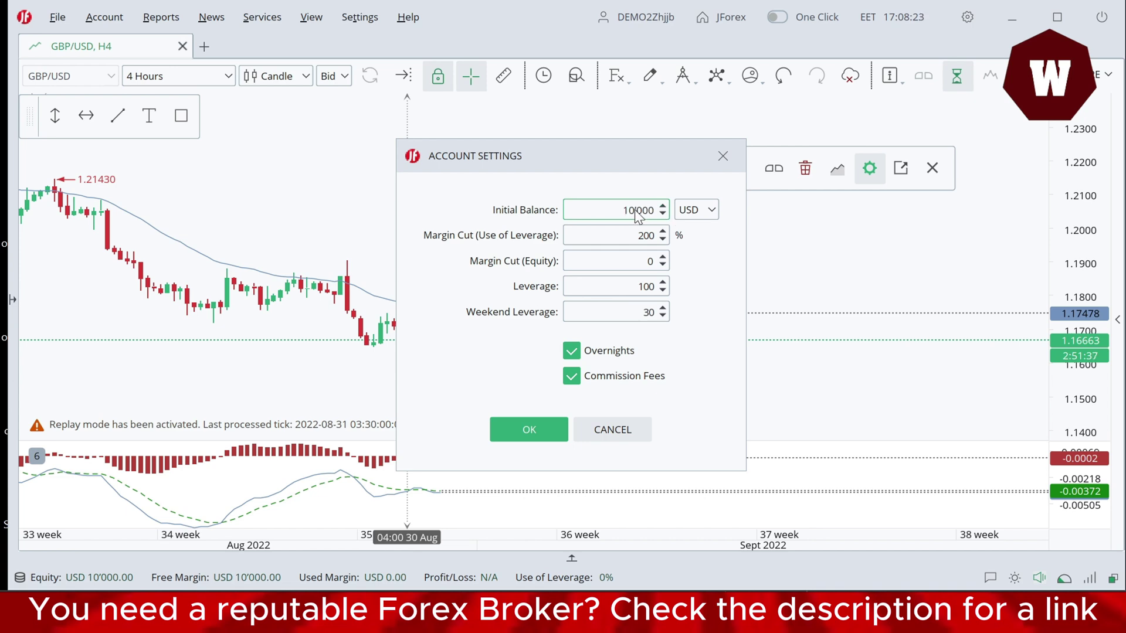
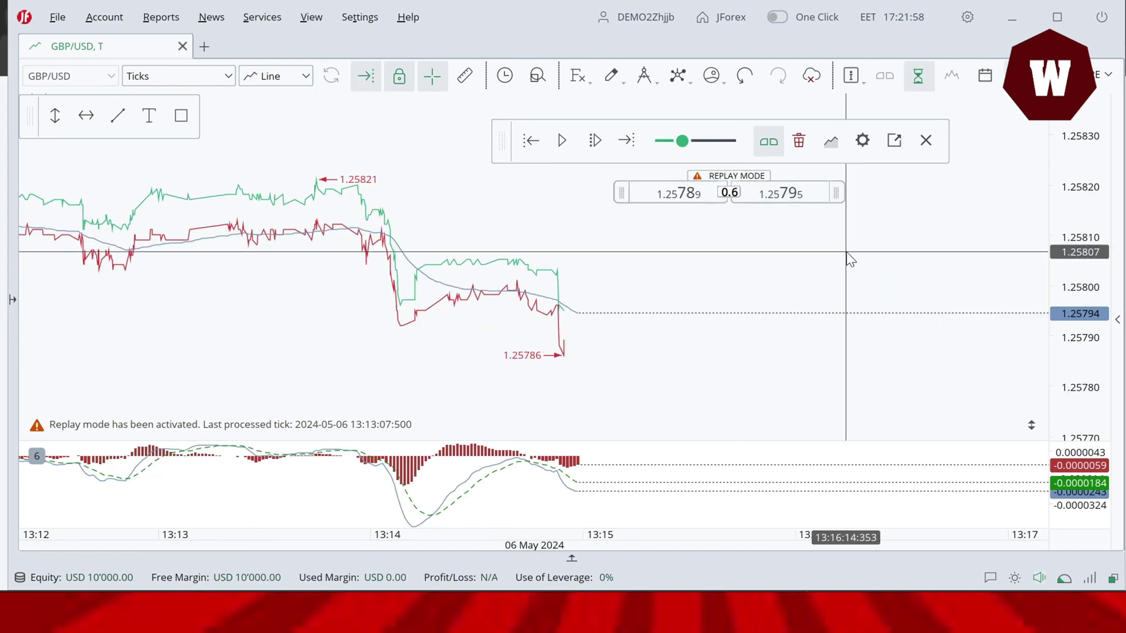
Examine the amount setting and its trading conditions in the replay mode order widget.
mouse_move(825, 220)
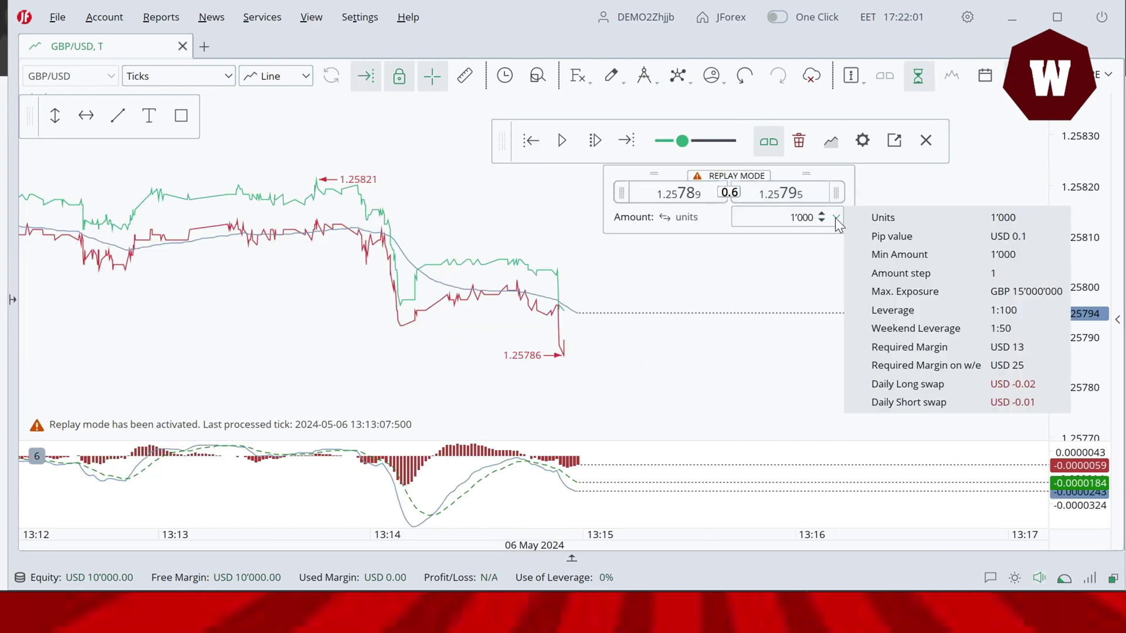
left_click(835, 217)
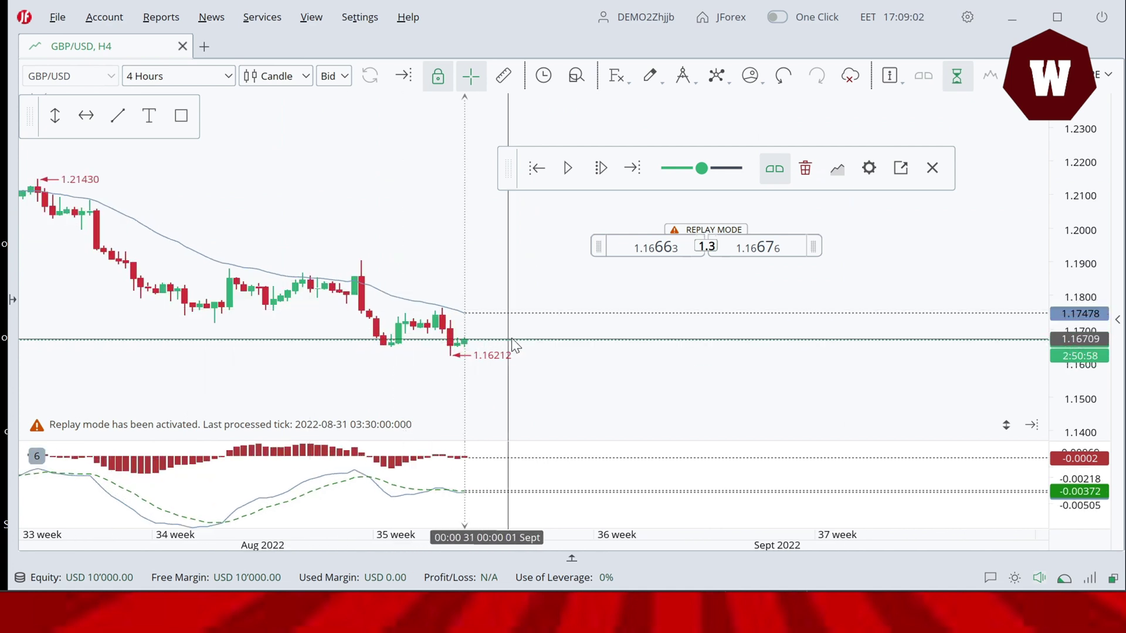
Sell 1'000 units of GBP/USD in the replay, with the stop loss at 1.19108 and the take profit at 1.13815.
mouse_move(511, 339)
left_mouse_down()
mouse_move(581, 311)
mouse_move(521, 346)
left_mouse_up()
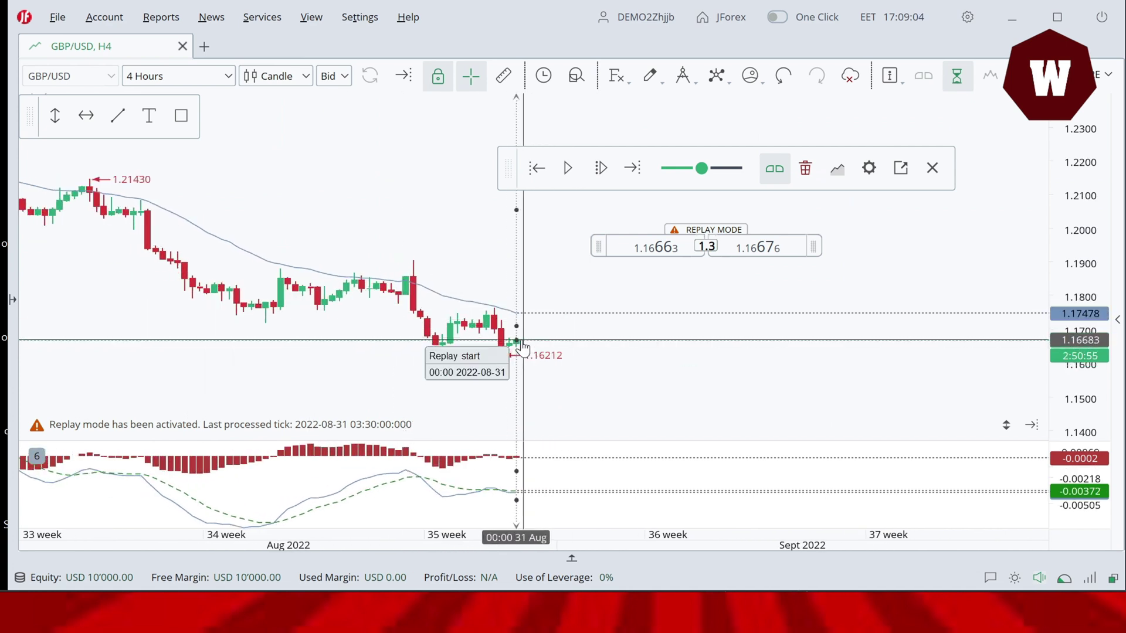
mouse_move(596, 277)
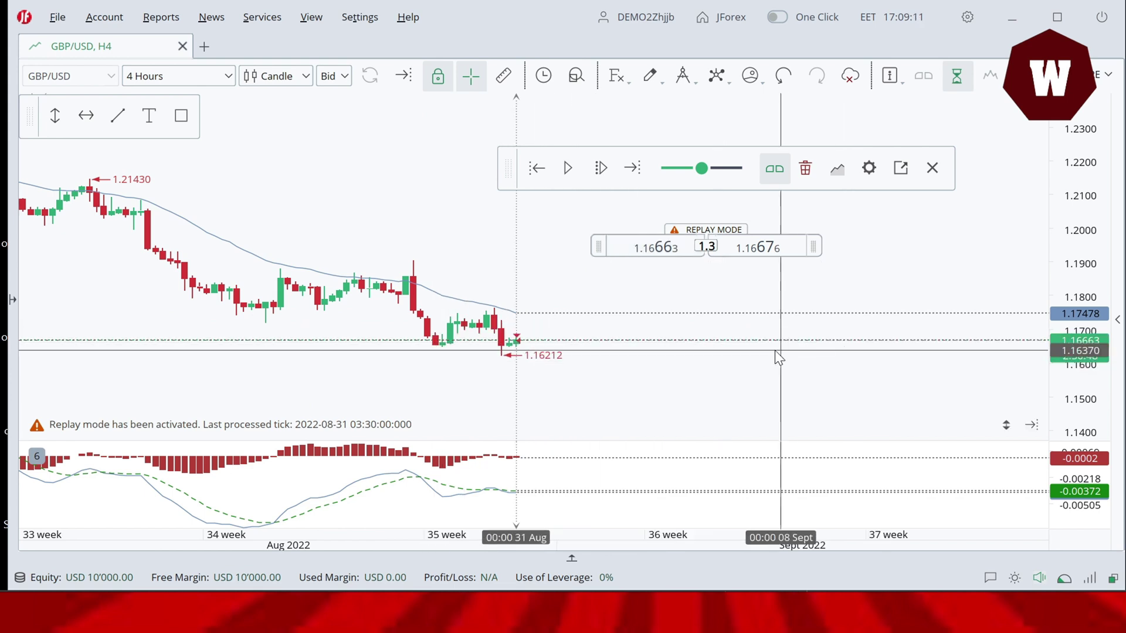
mouse_move(668, 346)
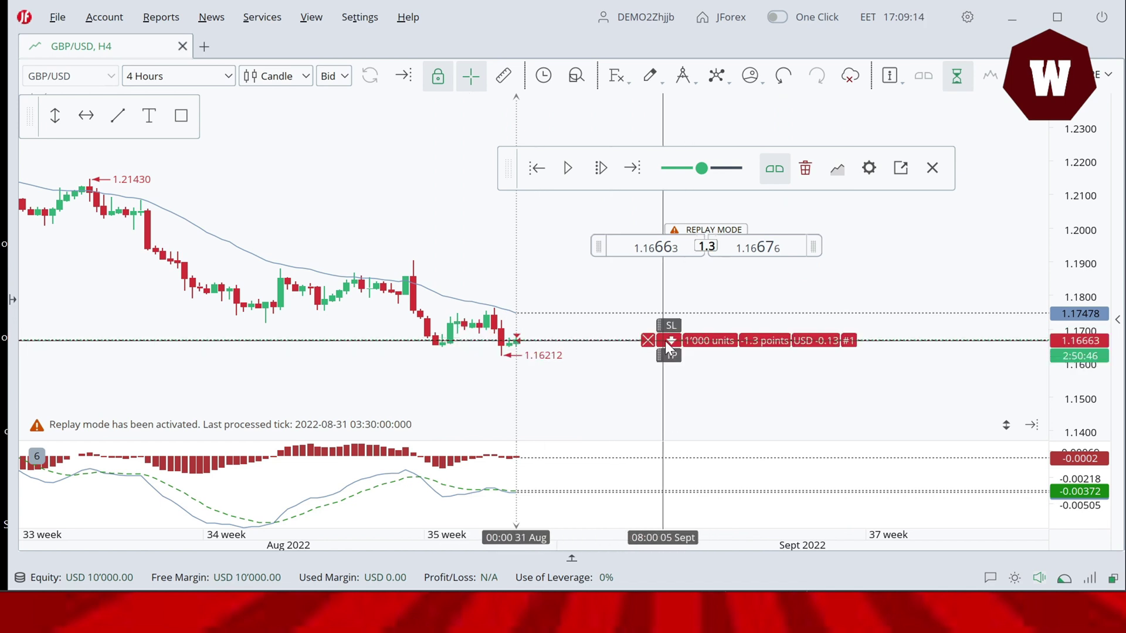
left_click_drag(672, 334, 666, 258)
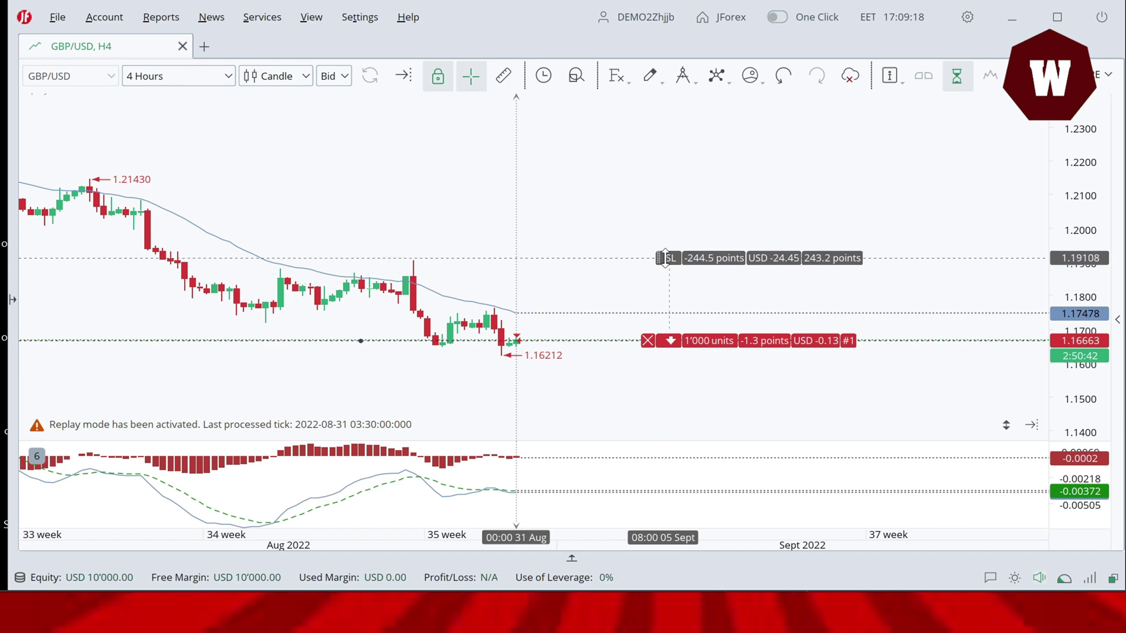
left_click_drag(665, 340, 653, 437)
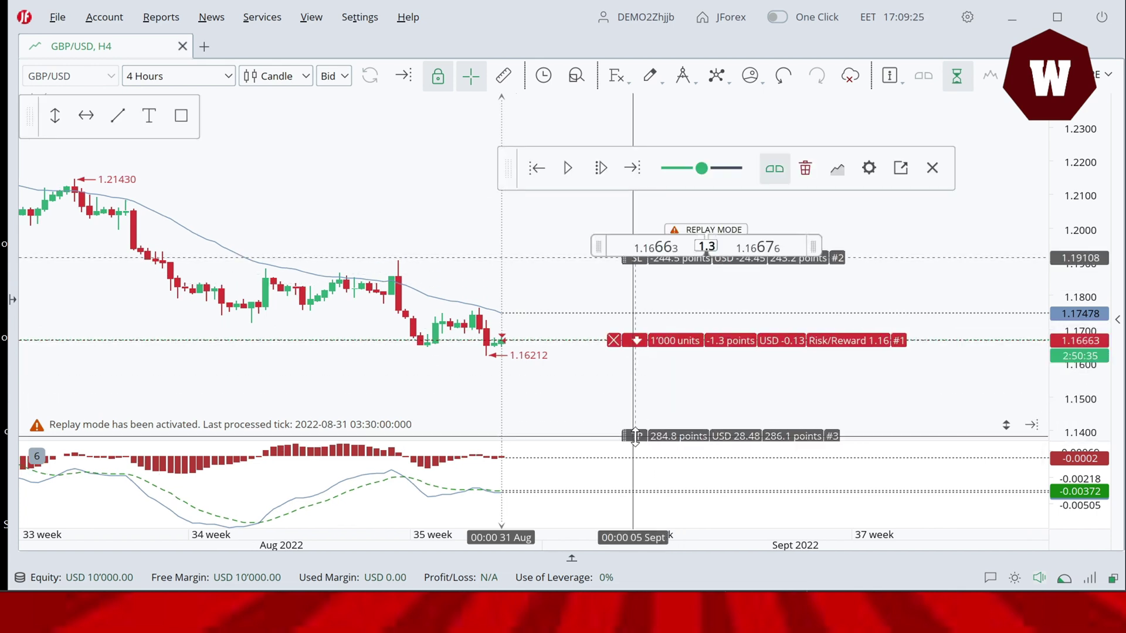
scroll(557, 396, "down", 3)
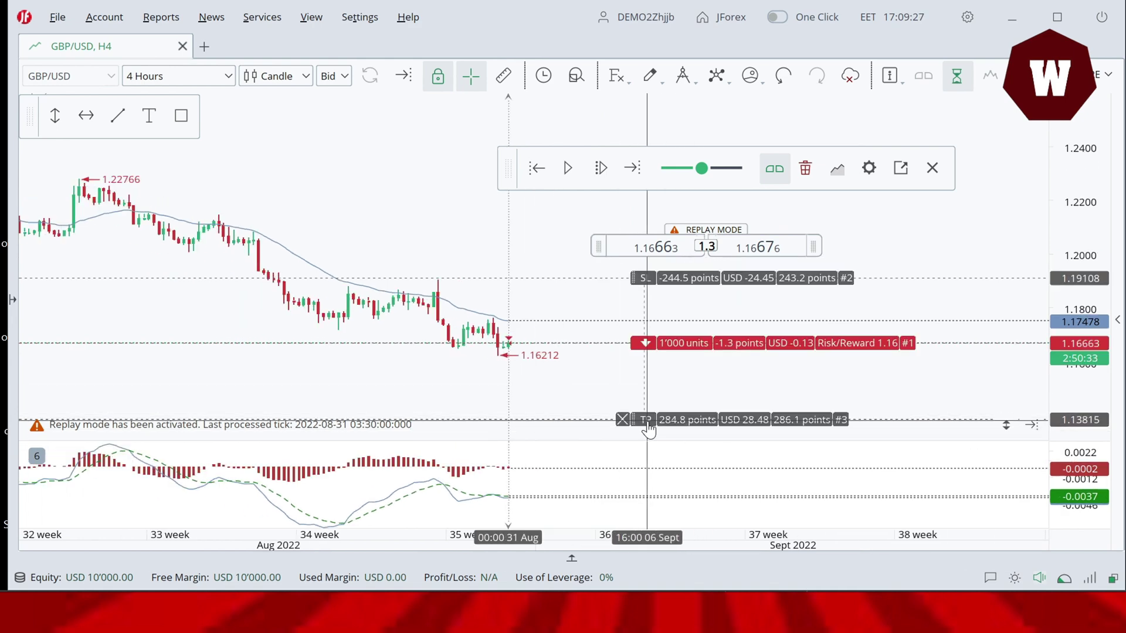
mouse_move(691, 280)
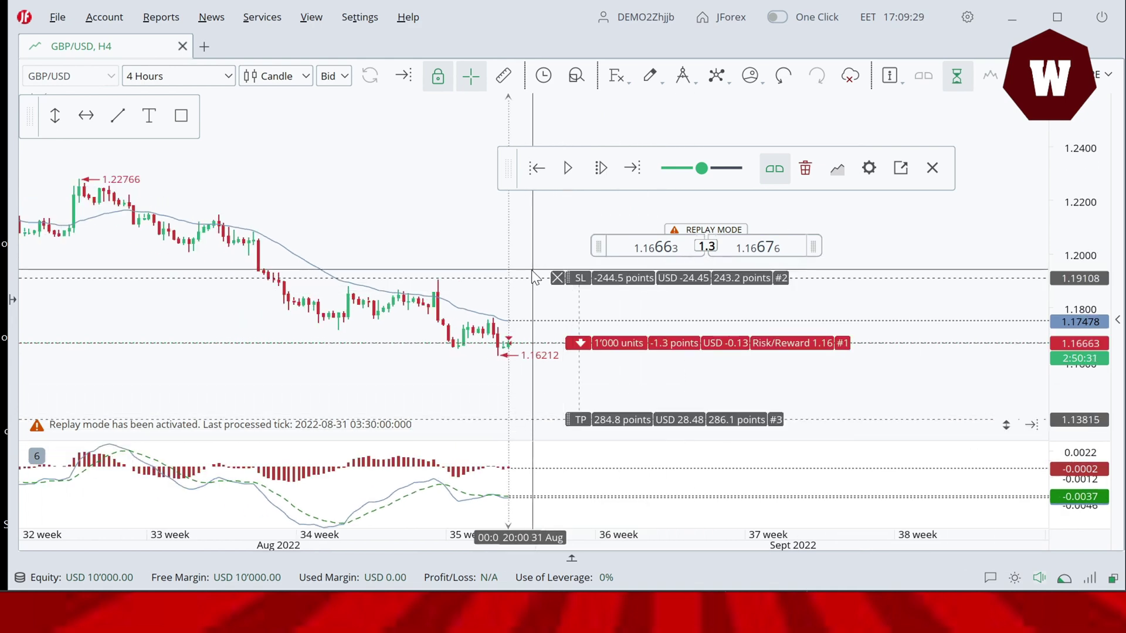
Play the replay with the open sell trade, try the 10.0X speed, and run it at a slower speed before pausing.
left_click(569, 170)
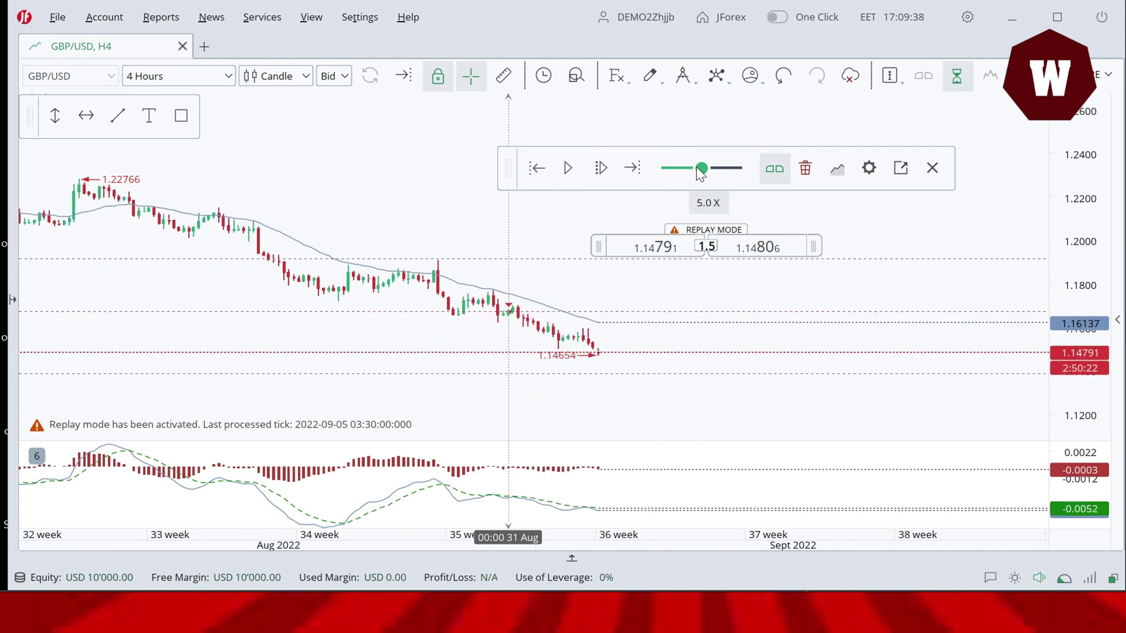
left_click_drag(695, 167, 717, 177)
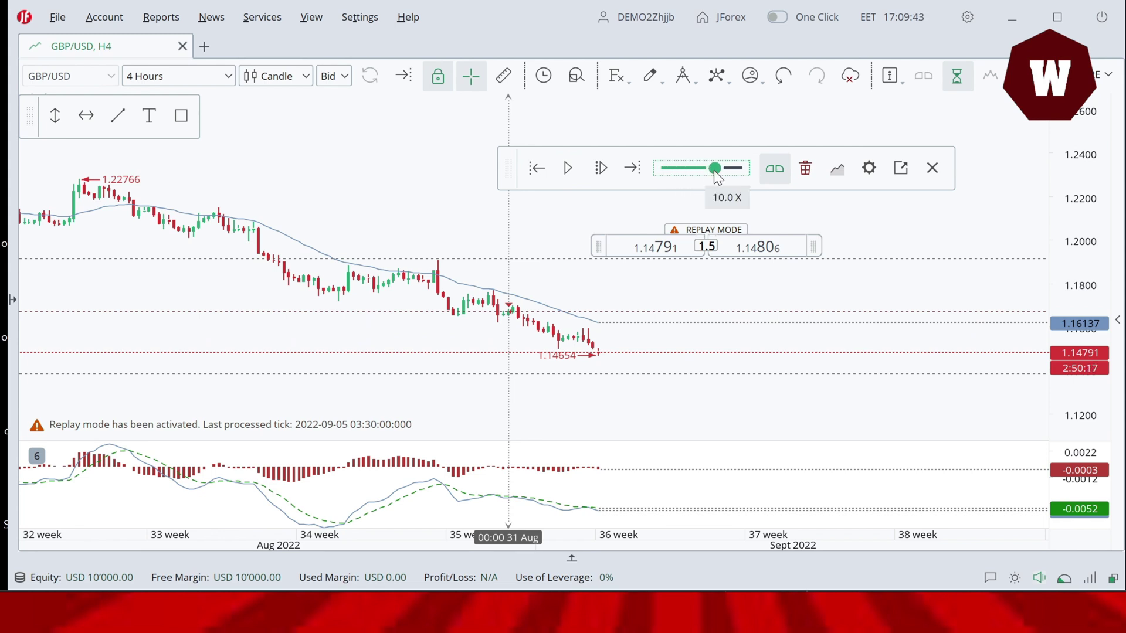
left_click(567, 169)
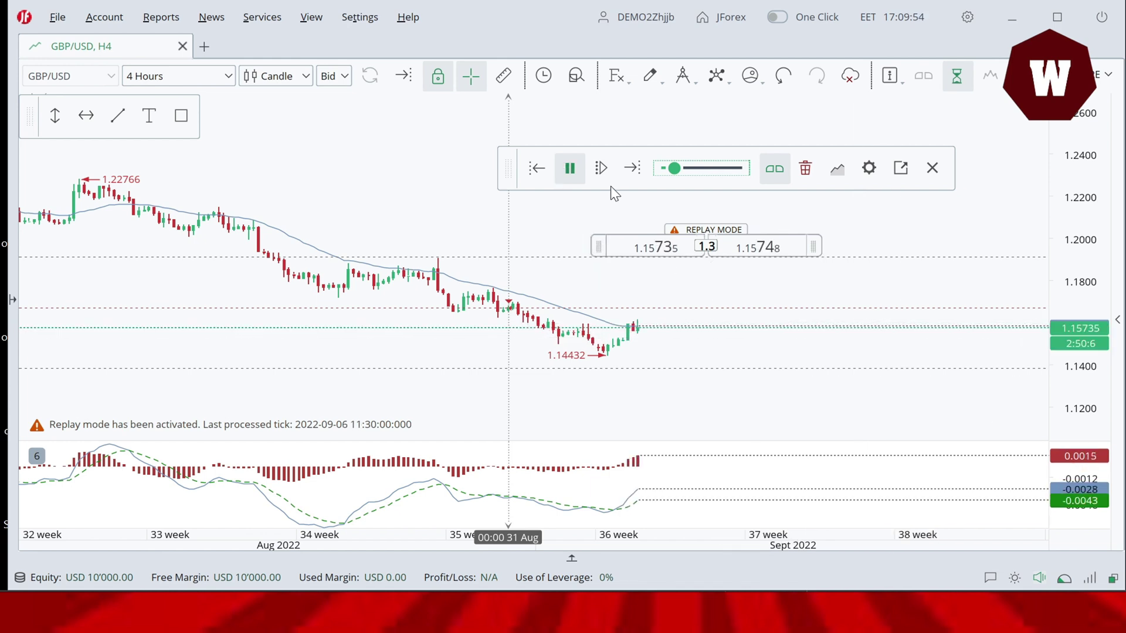
left_click(575, 178)
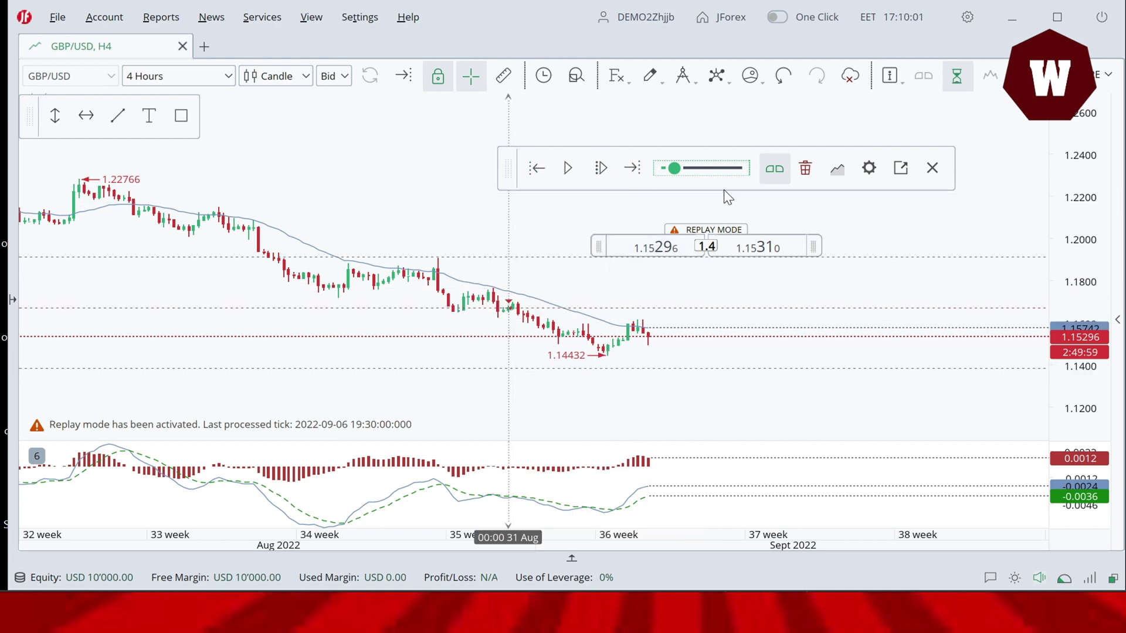
Place a sell stop order for 1'000 units of GBP/USD at 1.14310, with a stop loss above it and the take profit at 1.11061.
mouse_move(673, 246)
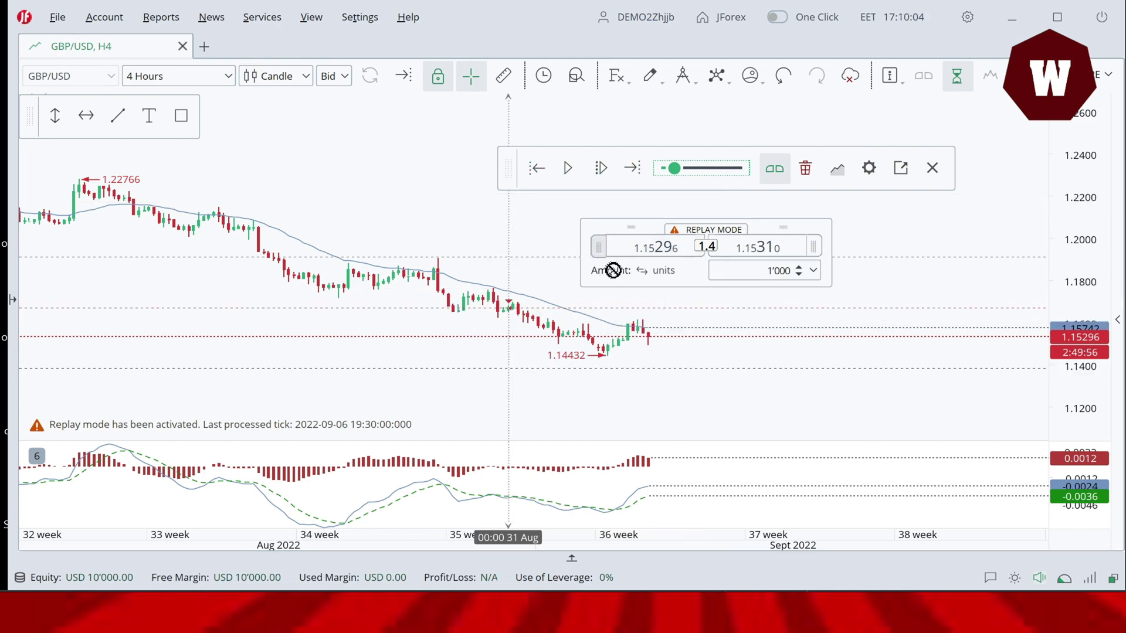
left_click_drag(614, 270, 642, 365)
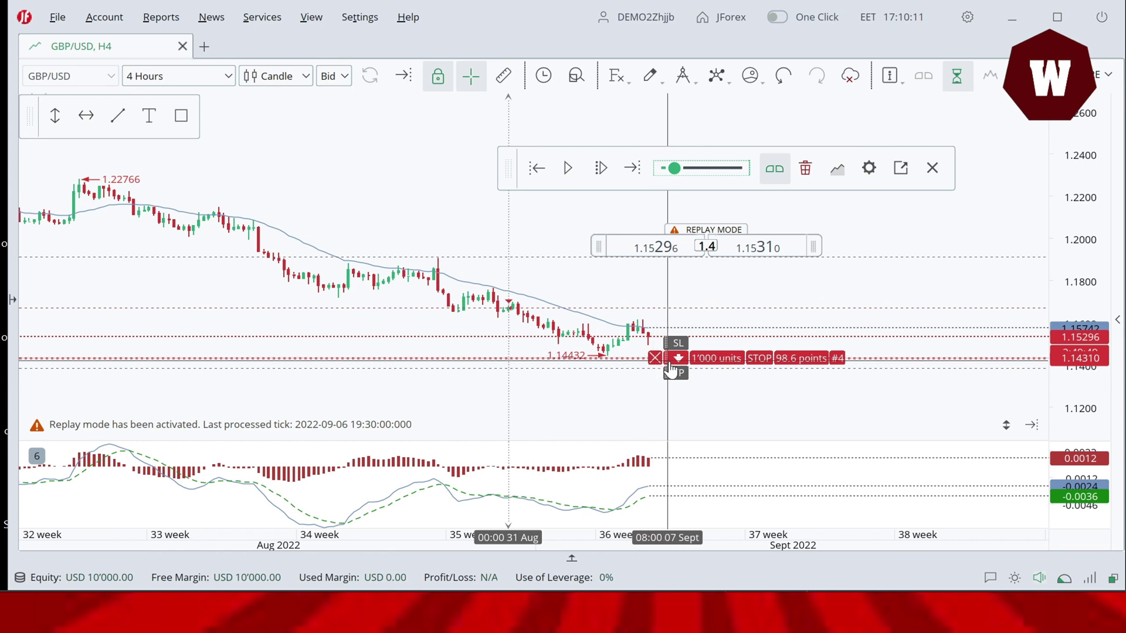
left_click_drag(678, 368, 679, 302)
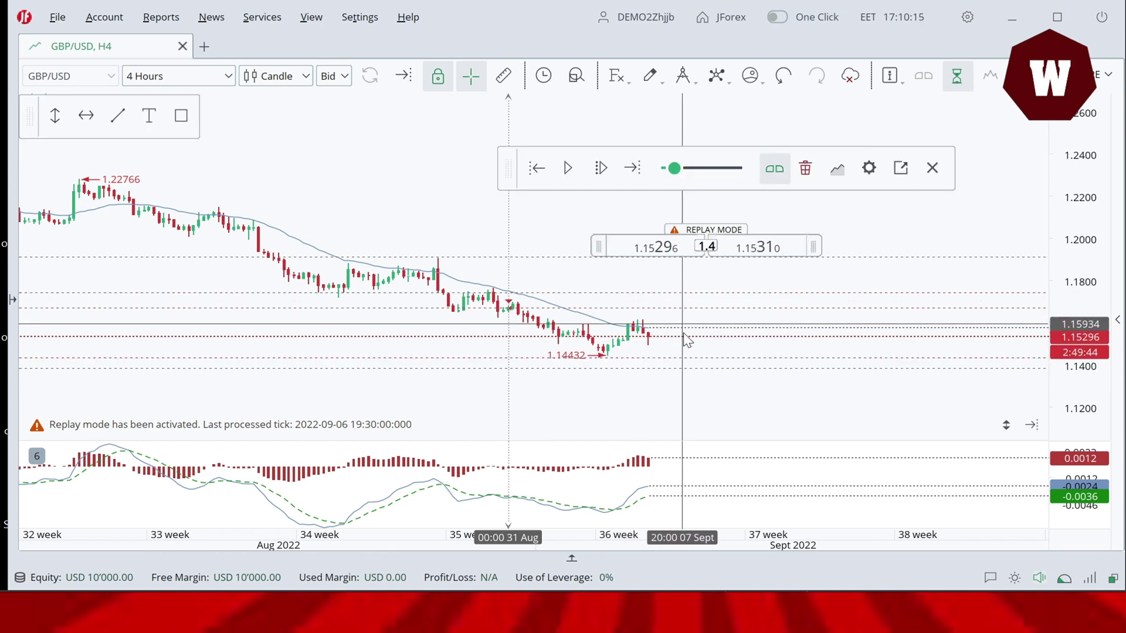
mouse_move(679, 374)
left_mouse_down()
mouse_move(678, 410)
mouse_move(665, 378)
mouse_move(666, 427)
left_mouse_up()
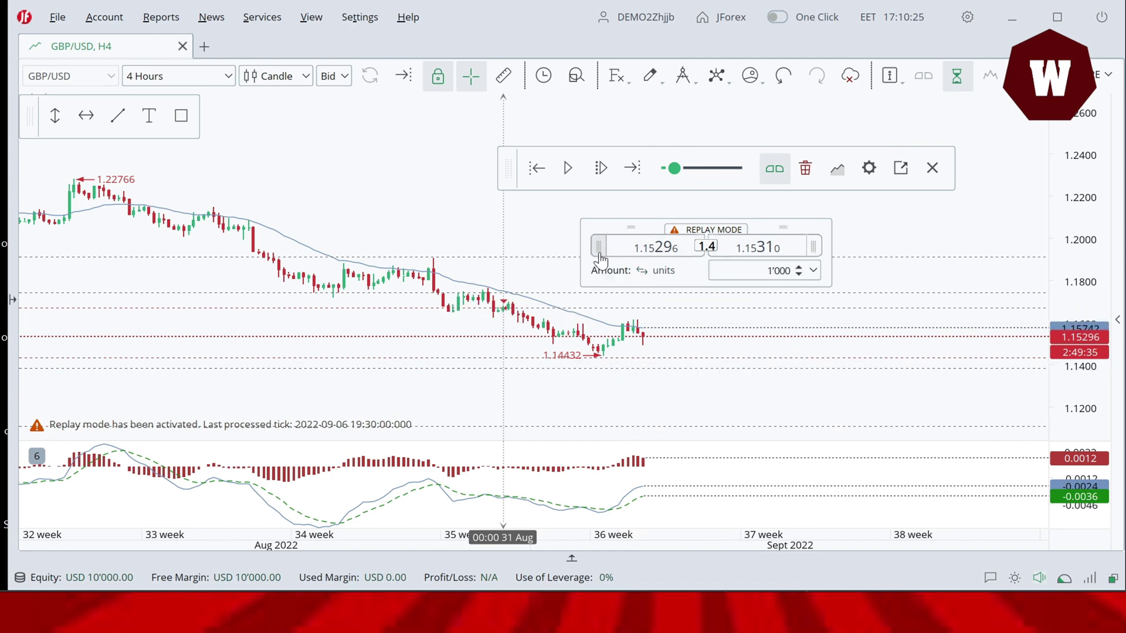
Place a sell limit order for 1'000 units at 1.17017 and a buy stop order at about 1.185.
left_click_drag(601, 254, 791, 252)
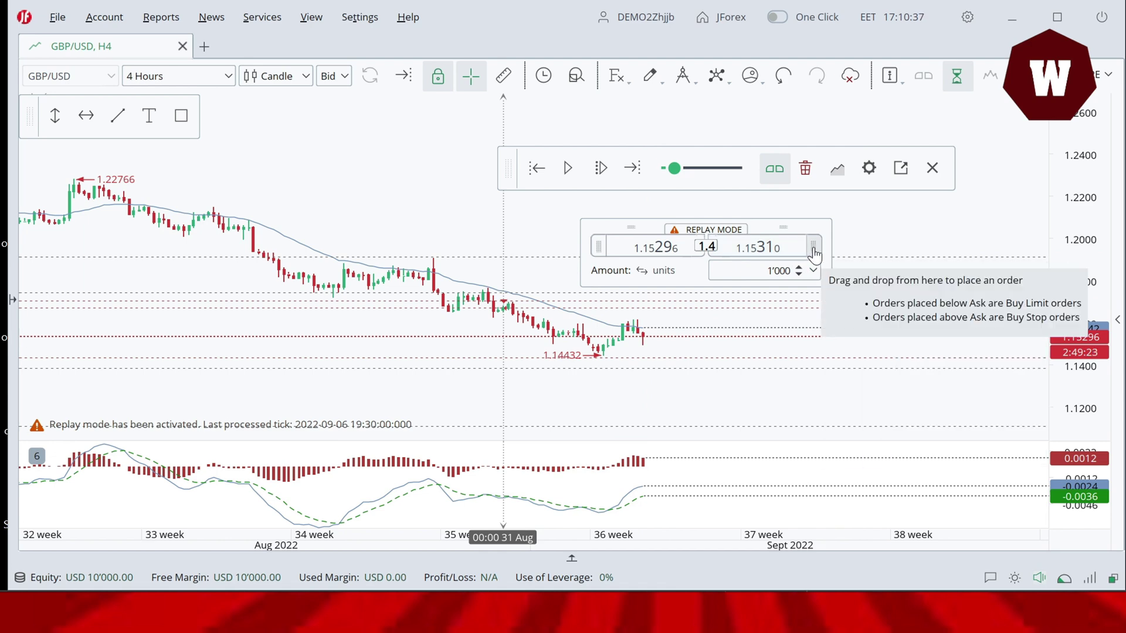
left_click_drag(812, 254, 817, 271)
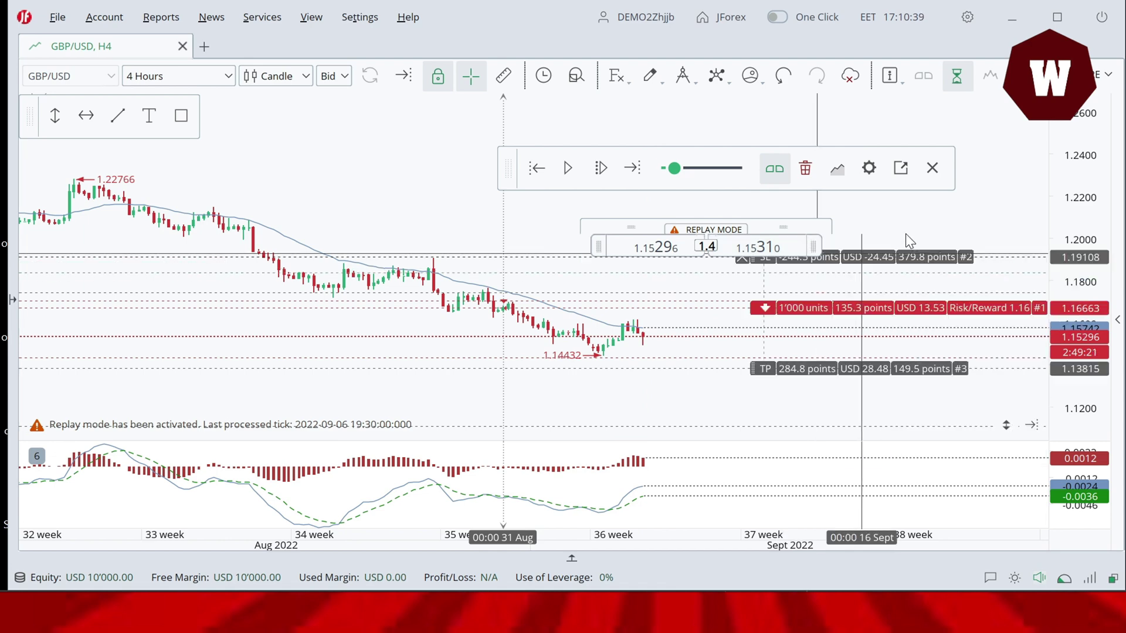
Step the replay forward once, play it at an increased speed with the pending orders in place, and pause it.
left_click(604, 170)
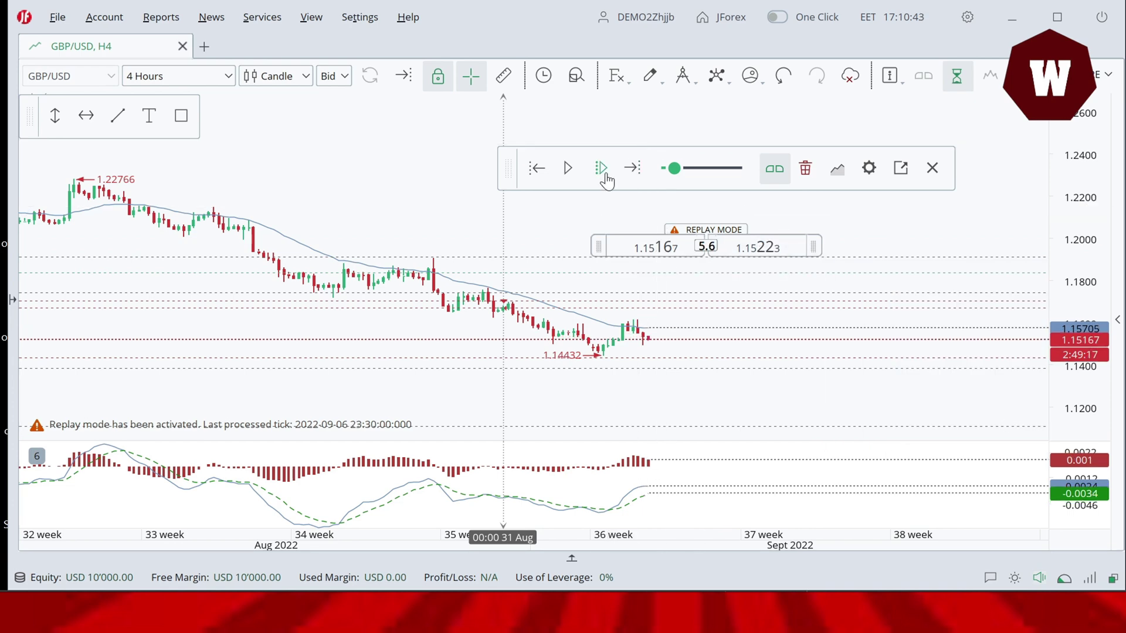
left_click(567, 169)
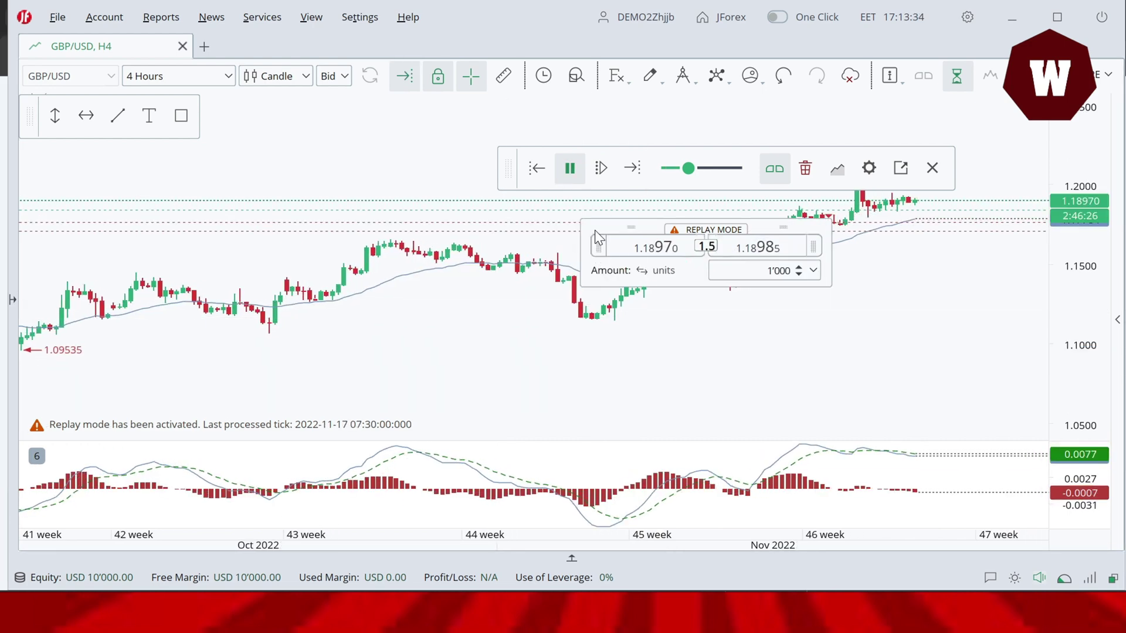
left_click_drag(595, 223, 565, 343)
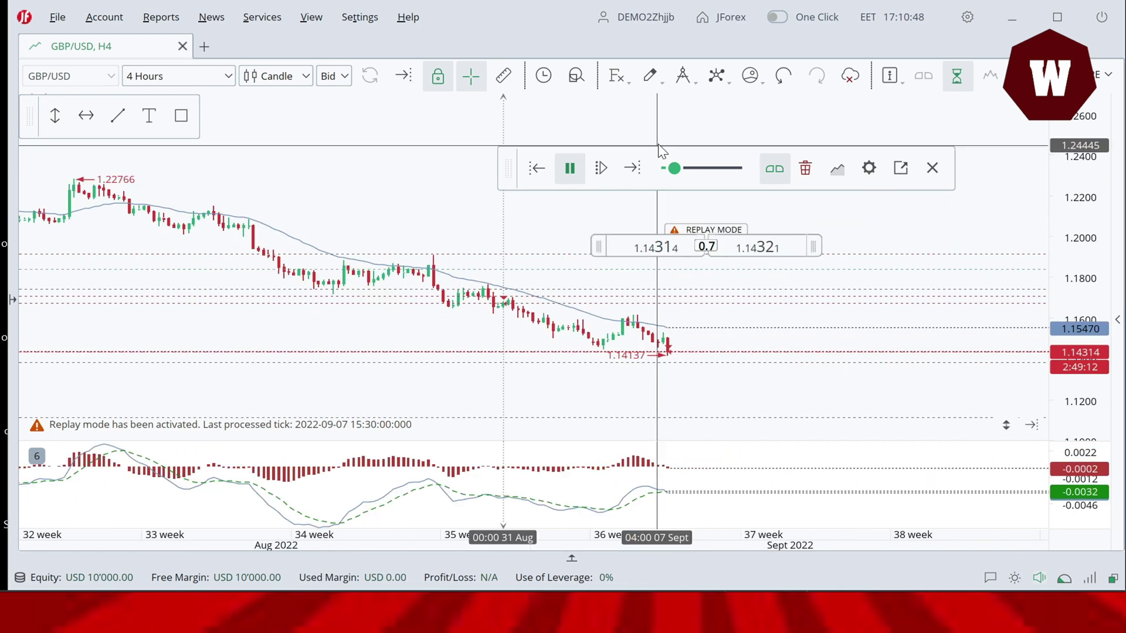
mouse_move(671, 164)
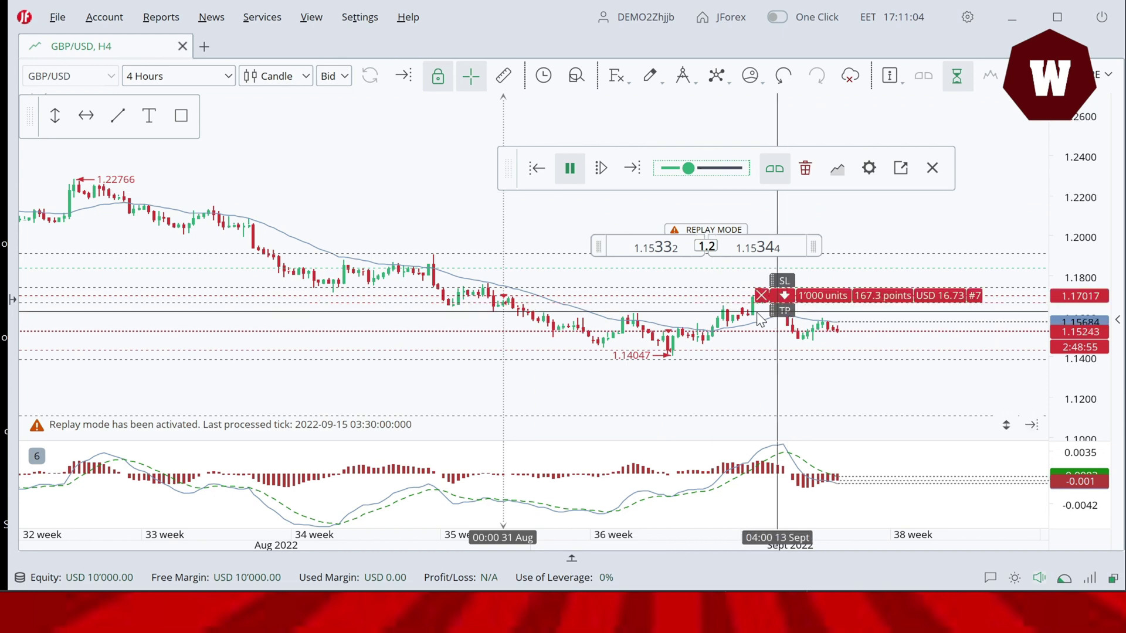
left_click(569, 168)
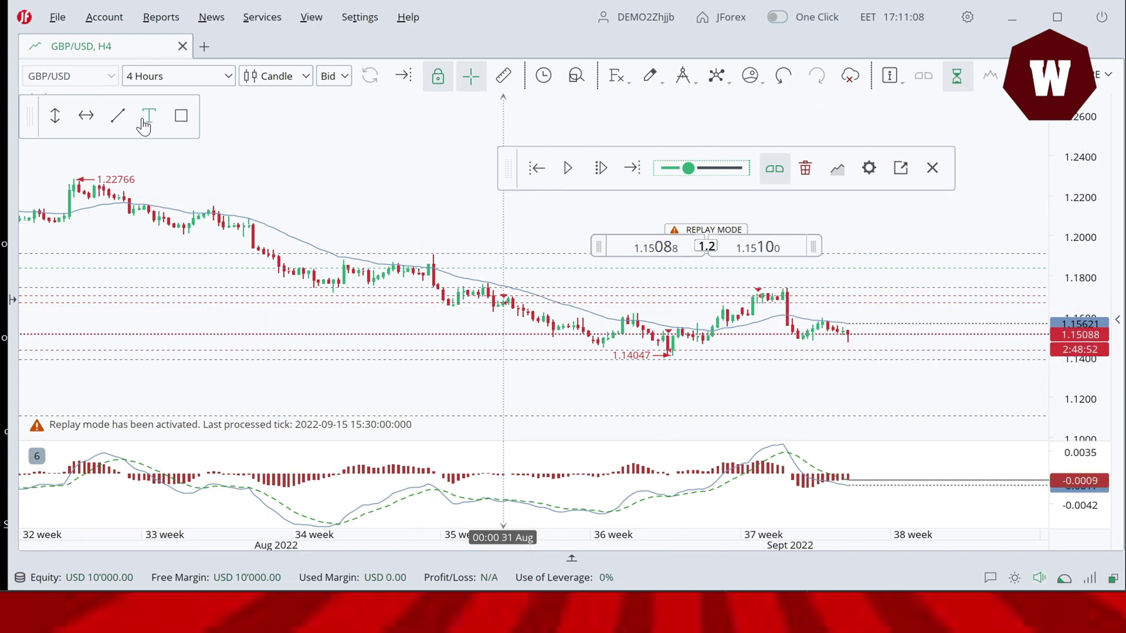
Draw a descending trend line across the GBP/USD chart, from above the early August candles to below the latest candle.
scroll(81, 176, "down", 2)
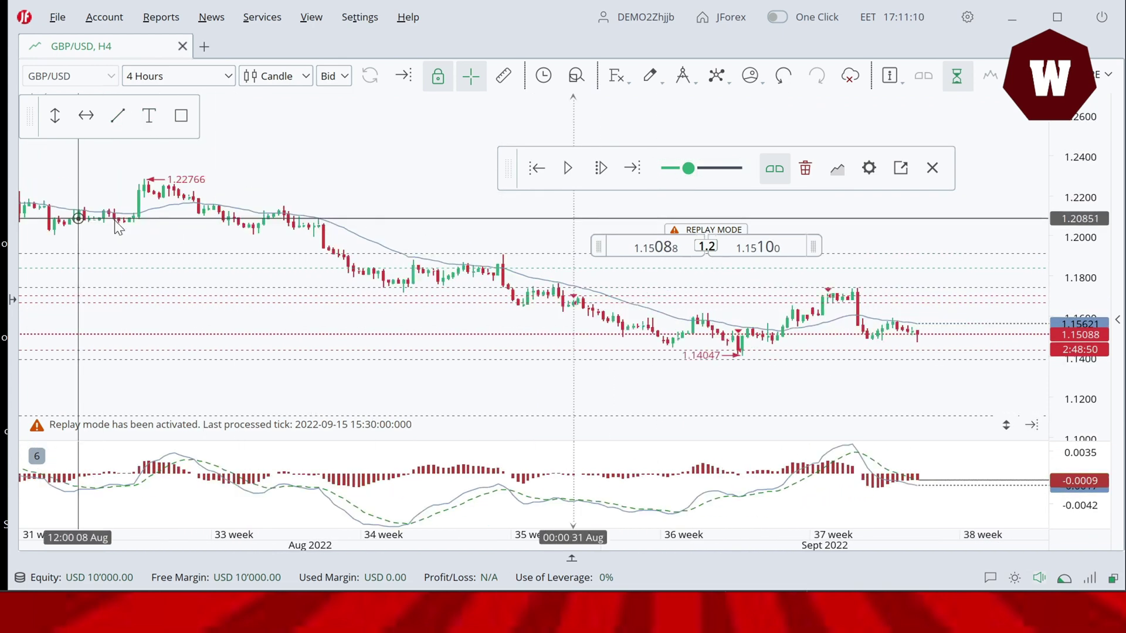
left_click(118, 116)
mouse_move(99, 169)
left_mouse_down()
mouse_move(364, 239)
mouse_move(827, 333)
mouse_move(878, 412)
mouse_move(923, 380)
left_mouse_up()
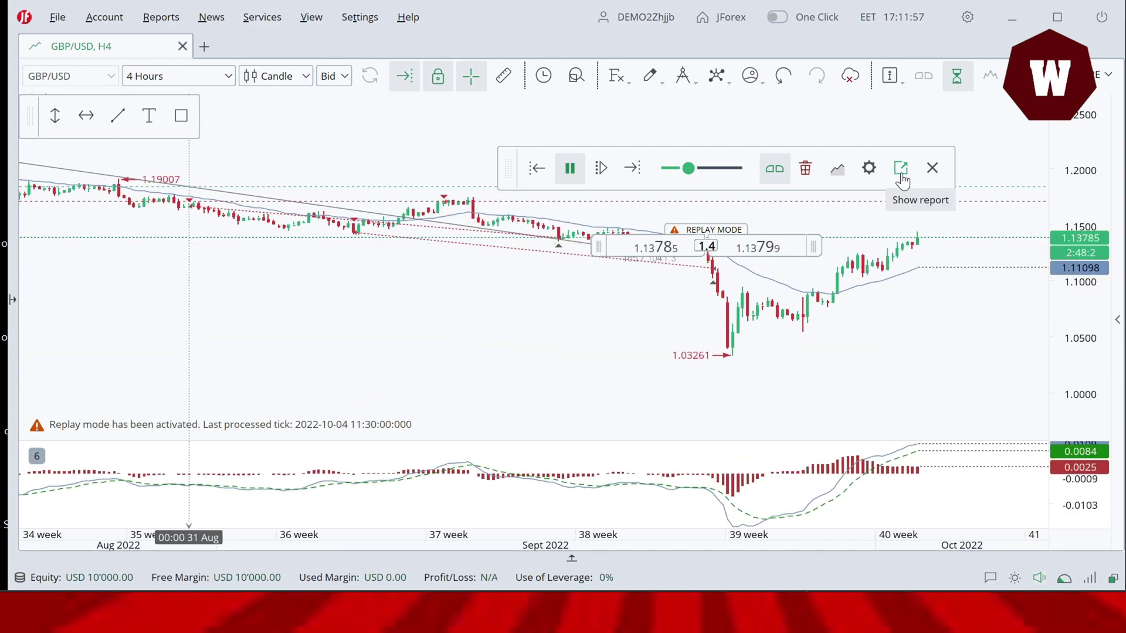
Open the replay report in the browser and examine the account summary, the opened and closed orders, and the event log.
left_click(901, 169)
scroll(498, 273, "down", 6)
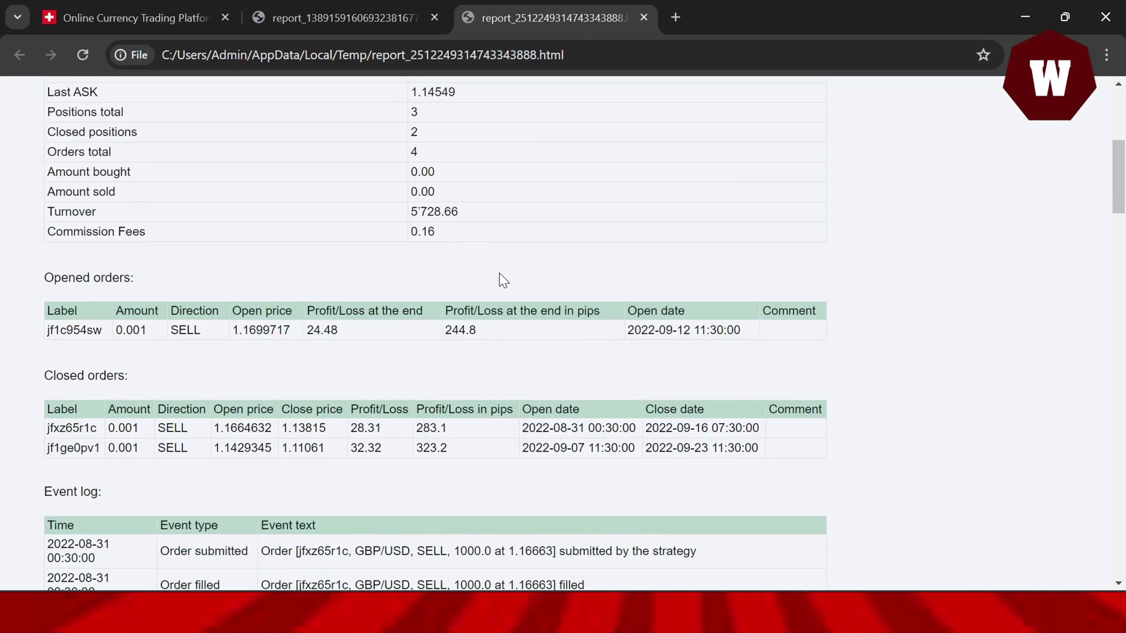
scroll(499, 274, "down", 4)
scroll(498, 273, "up", 9)
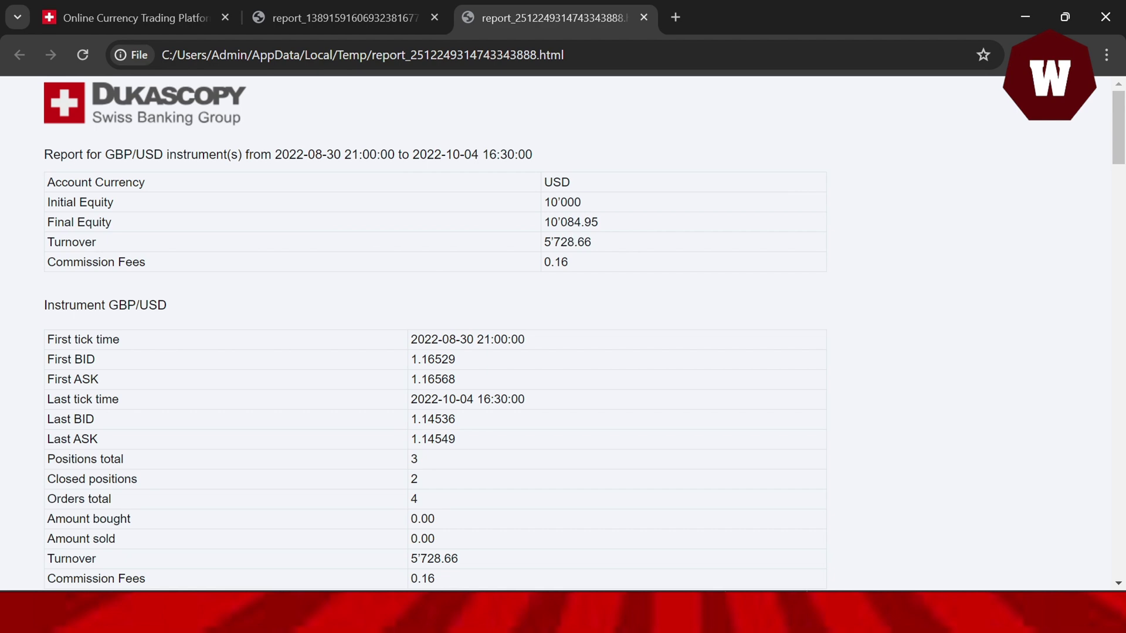
scroll(185, 300, "down", 3)
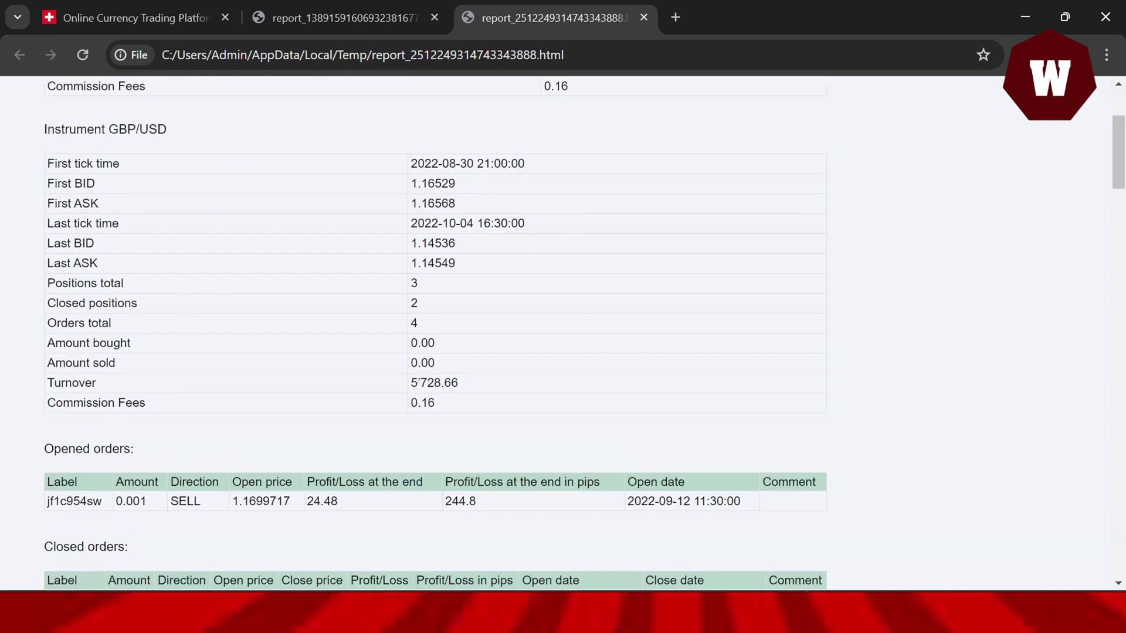
scroll(293, 261, "down", 1)
scroll(241, 364, "down", 3)
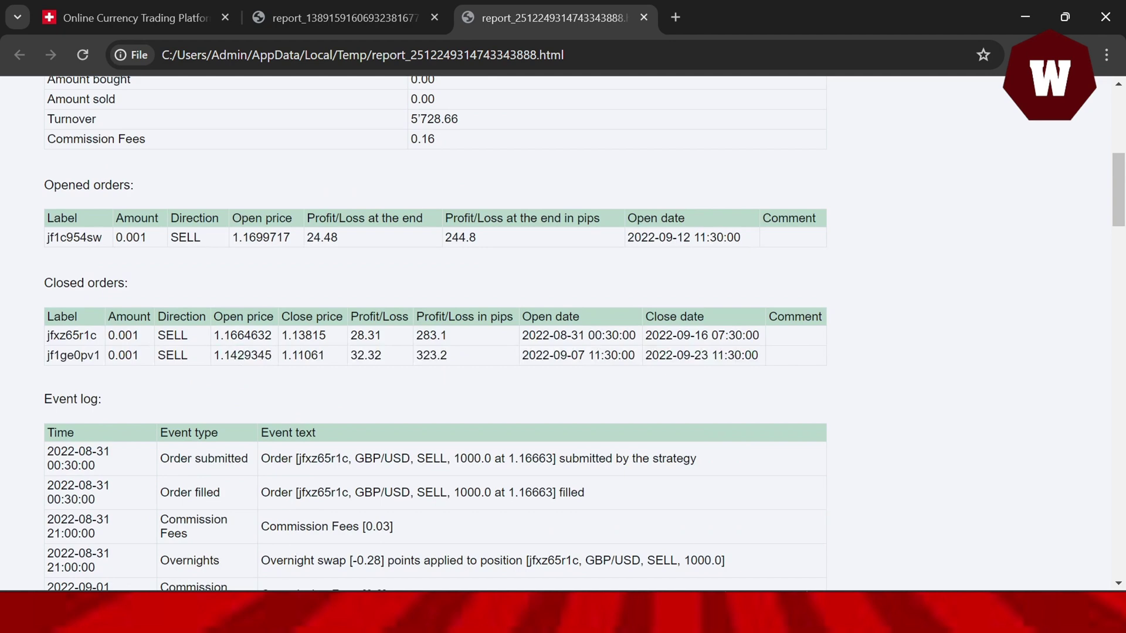
scroll(249, 294, "down", 3)
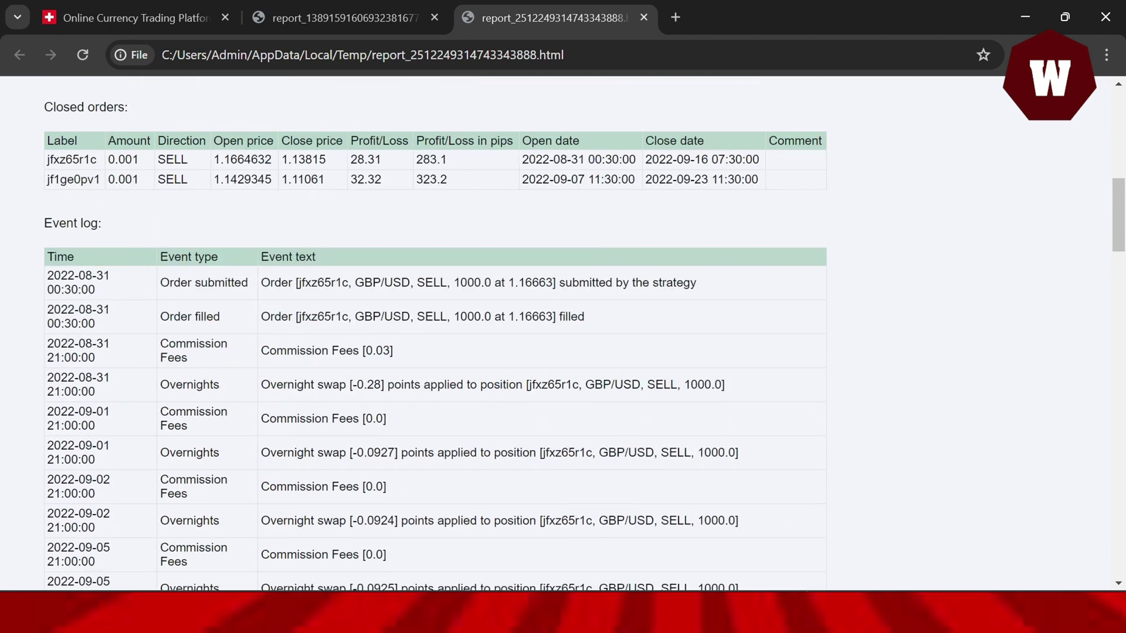
scroll(250, 293, "up", 3)
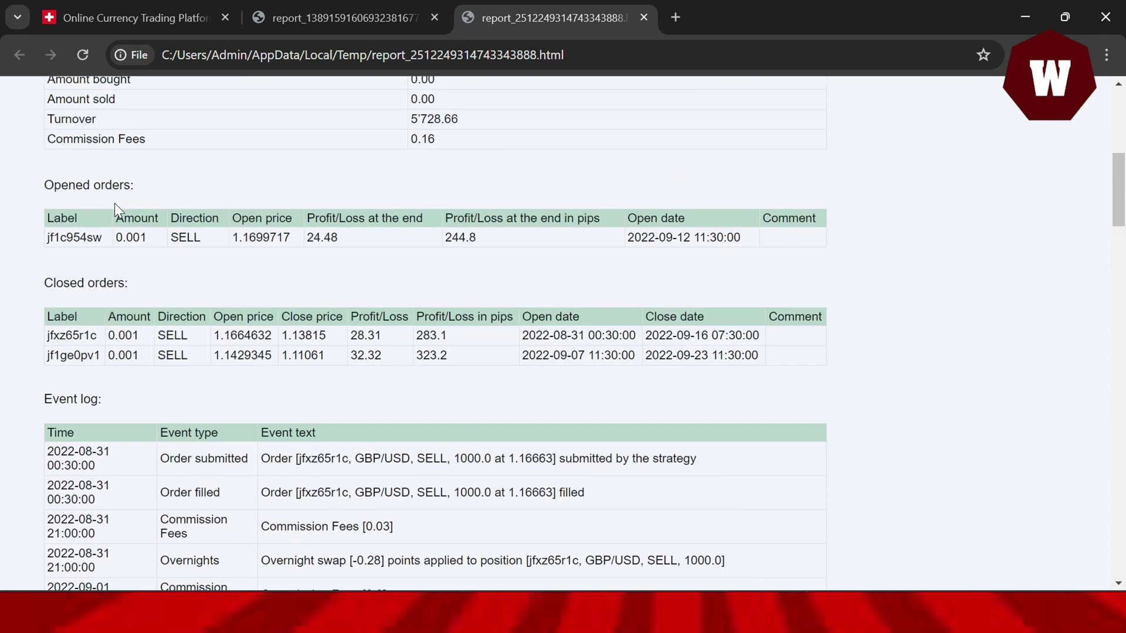
scroll(358, 385, "down", 5)
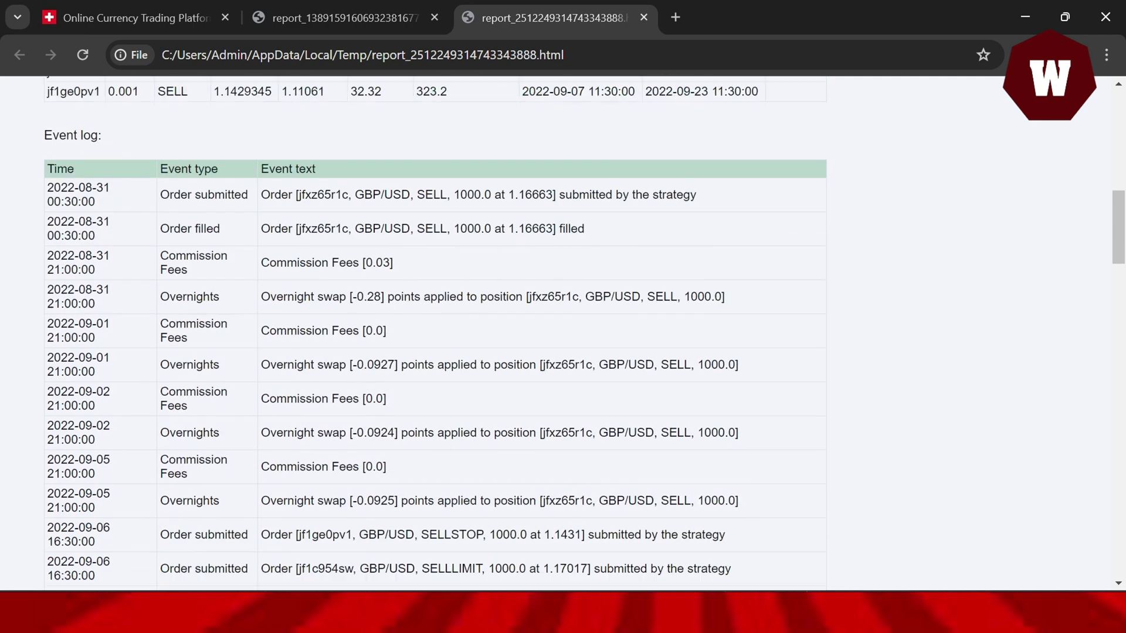